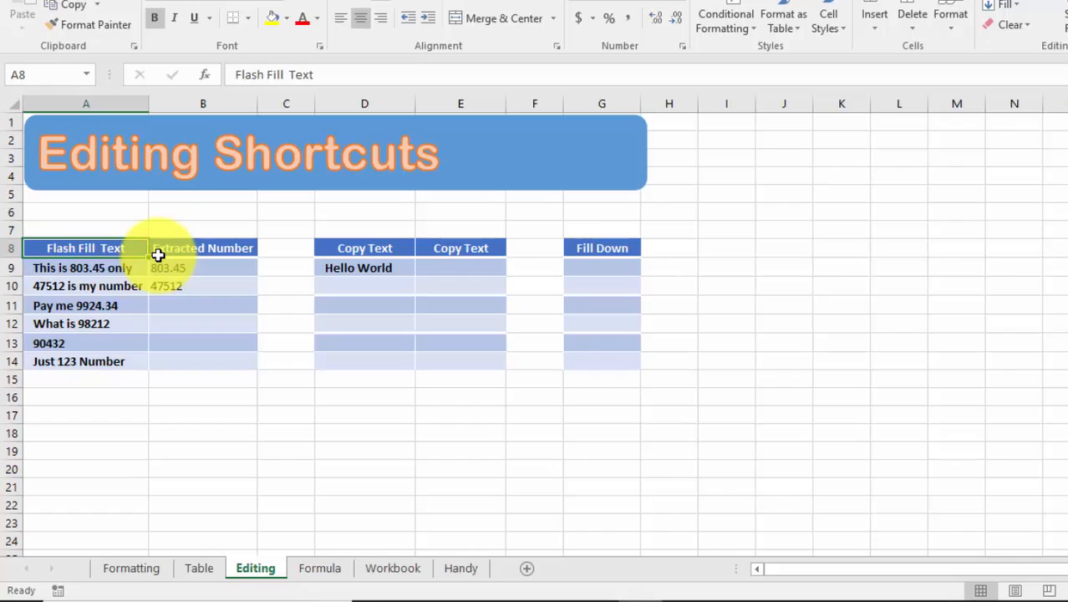
Edit the Flash Fill Text header in A8 by appending an exclamation mark, and commit the entry
key(F2)
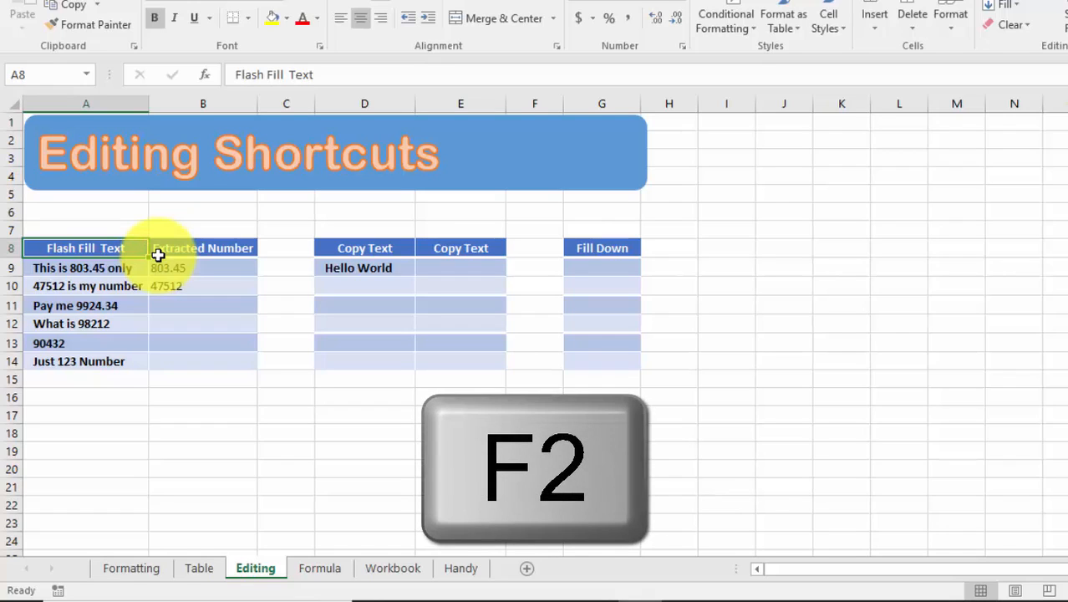
key(F2)
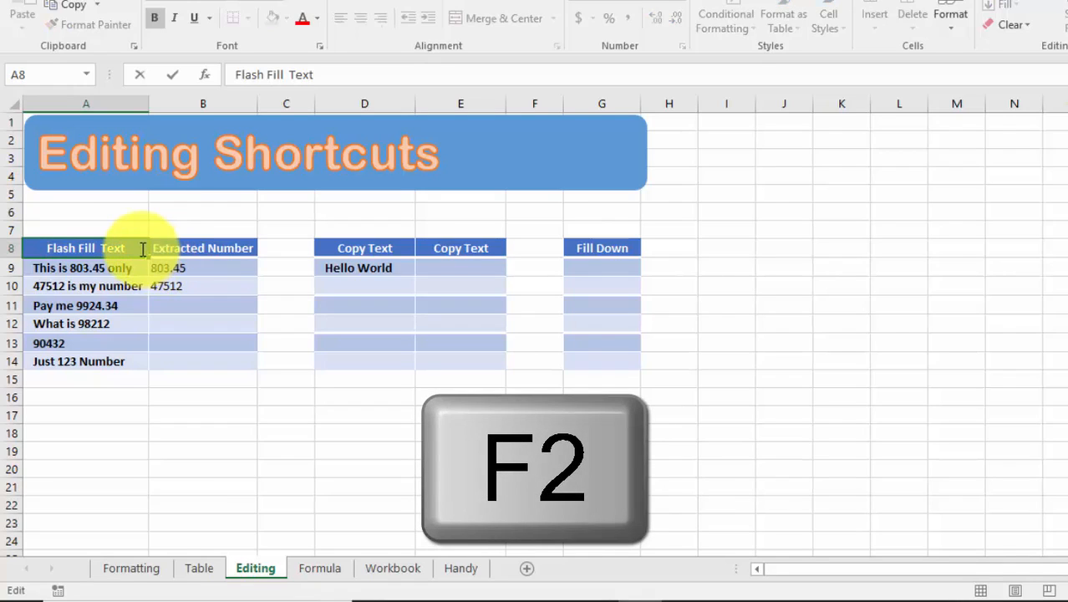
text(!)
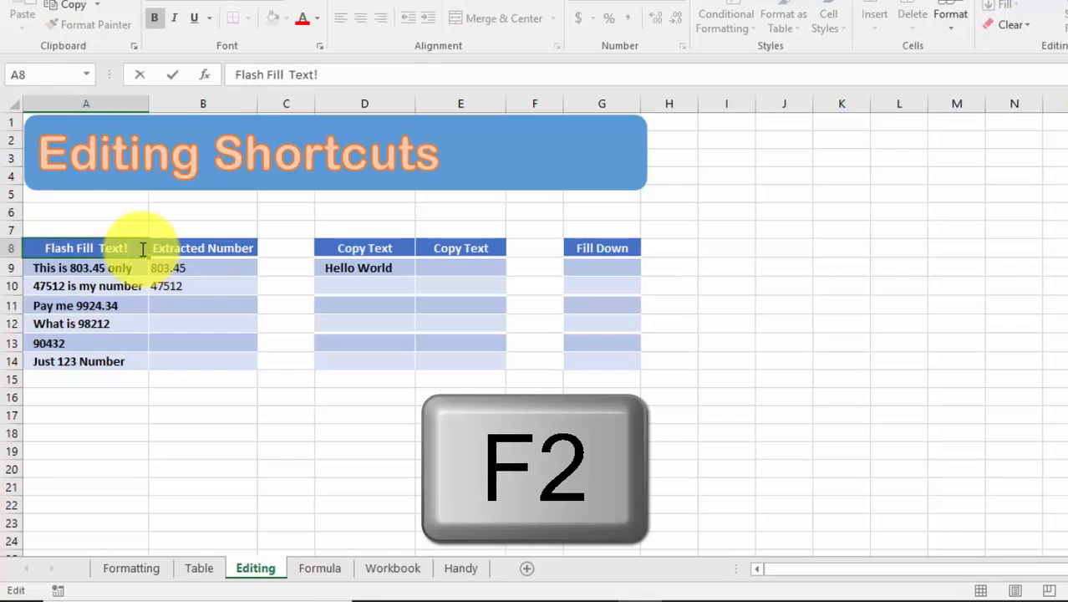
click(185, 267)
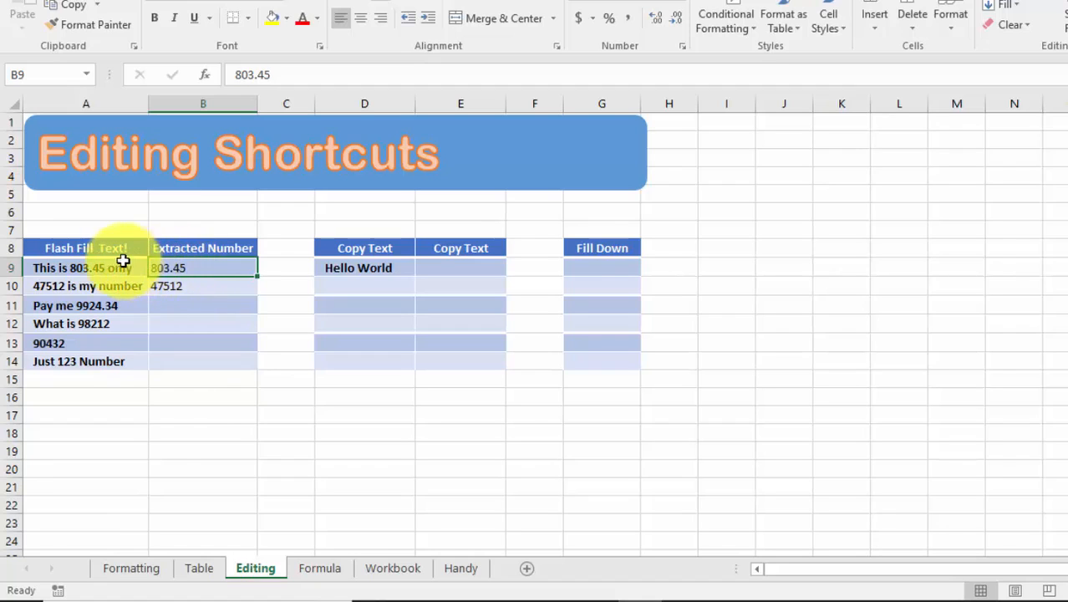
Flash Fill the Extracted Number column from B11 down to B14, based on the two example numbers above
drag(112, 246, 184, 353)
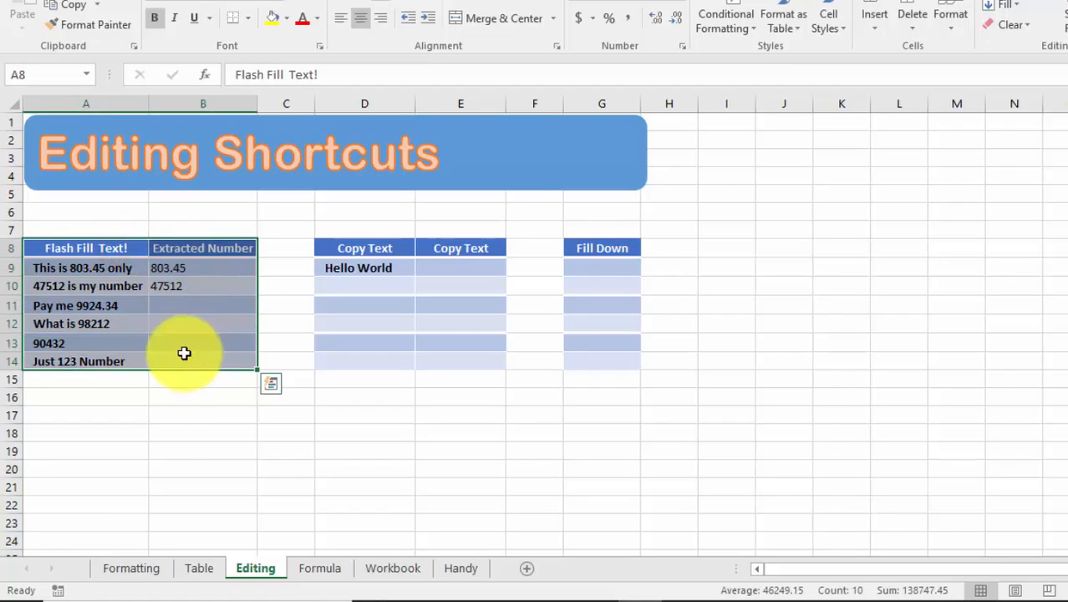
drag(184, 269, 186, 286)
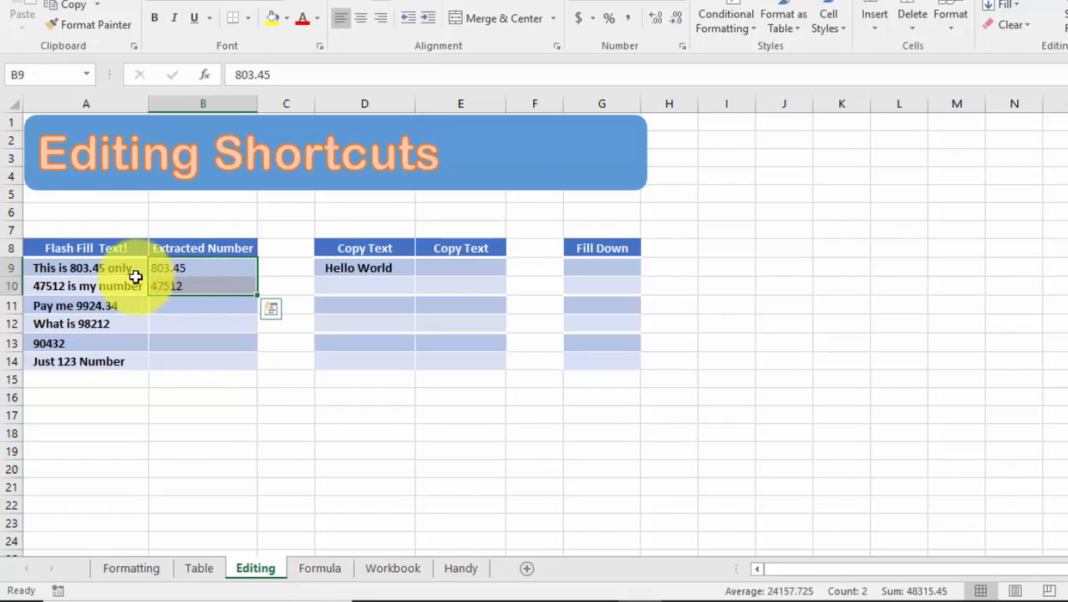
drag(111, 269, 109, 362)
click(219, 284)
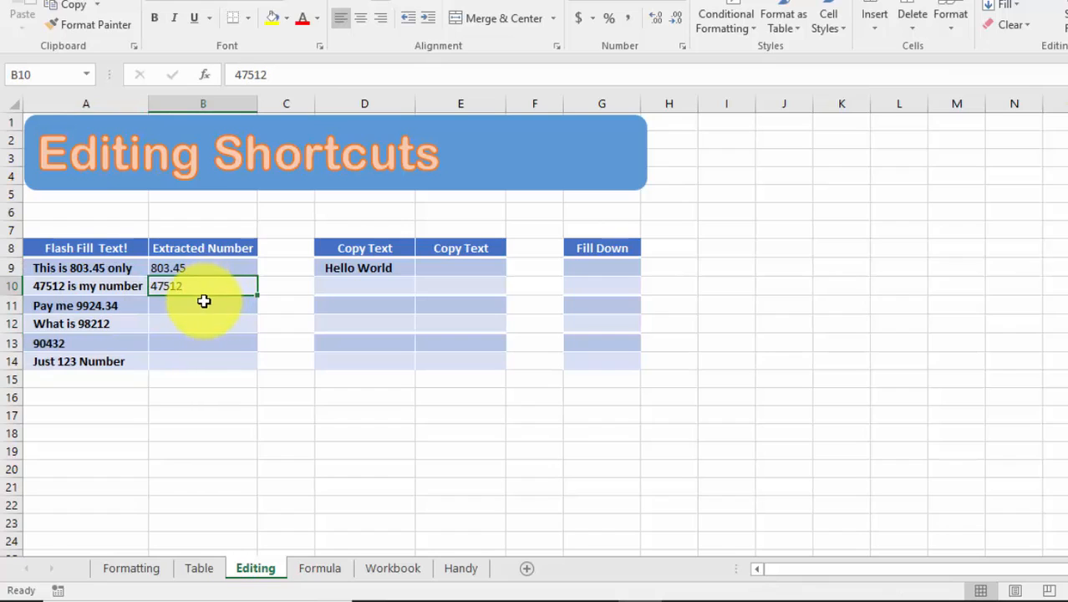
click(204, 303)
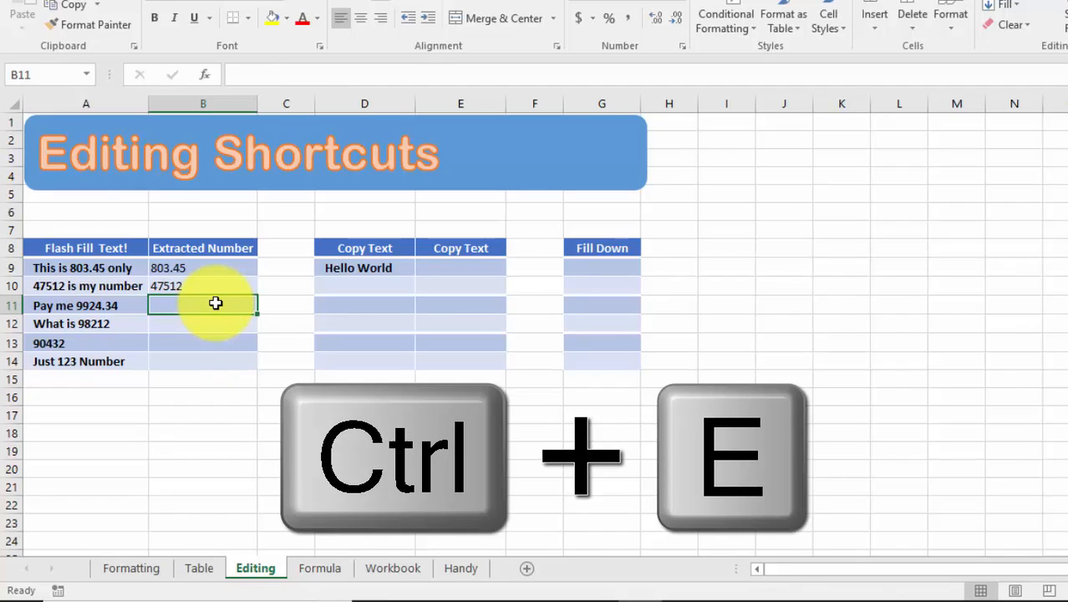
key(ctrl+e)
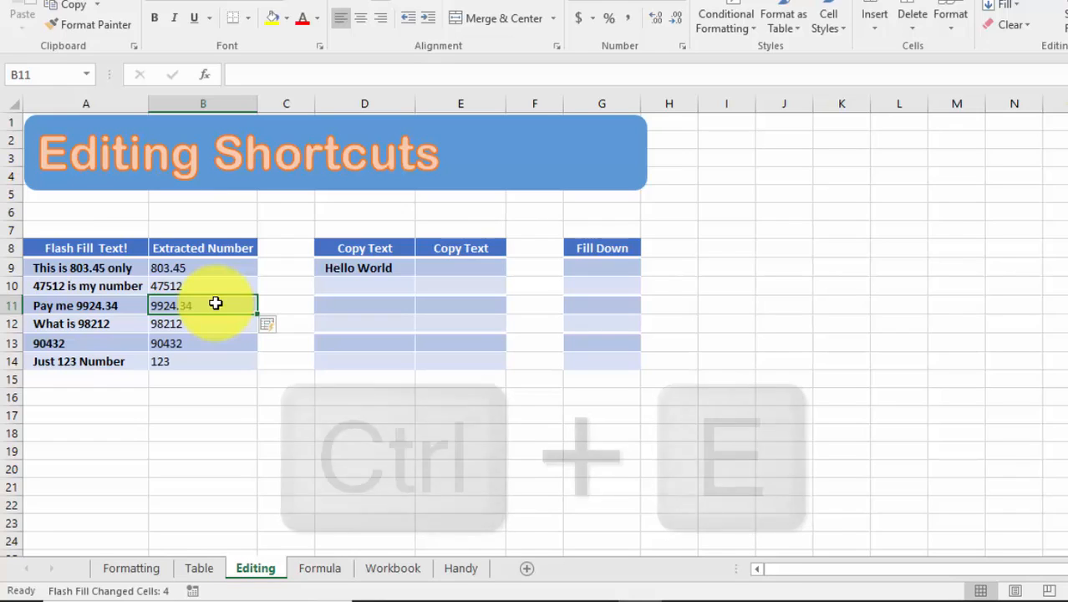
click(203, 267)
drag(202, 268, 202, 285)
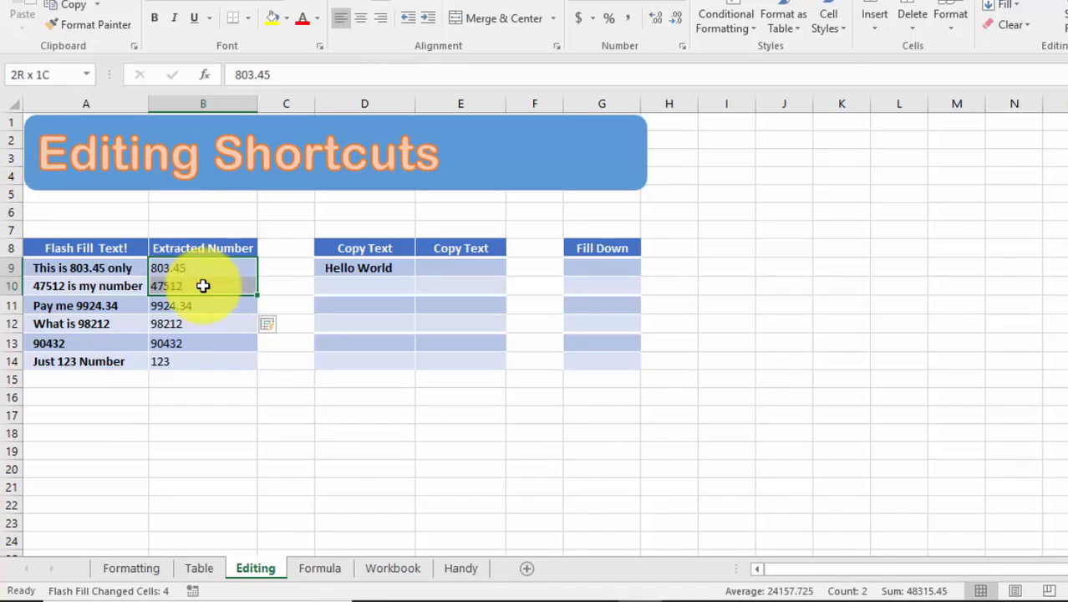
click(205, 306)
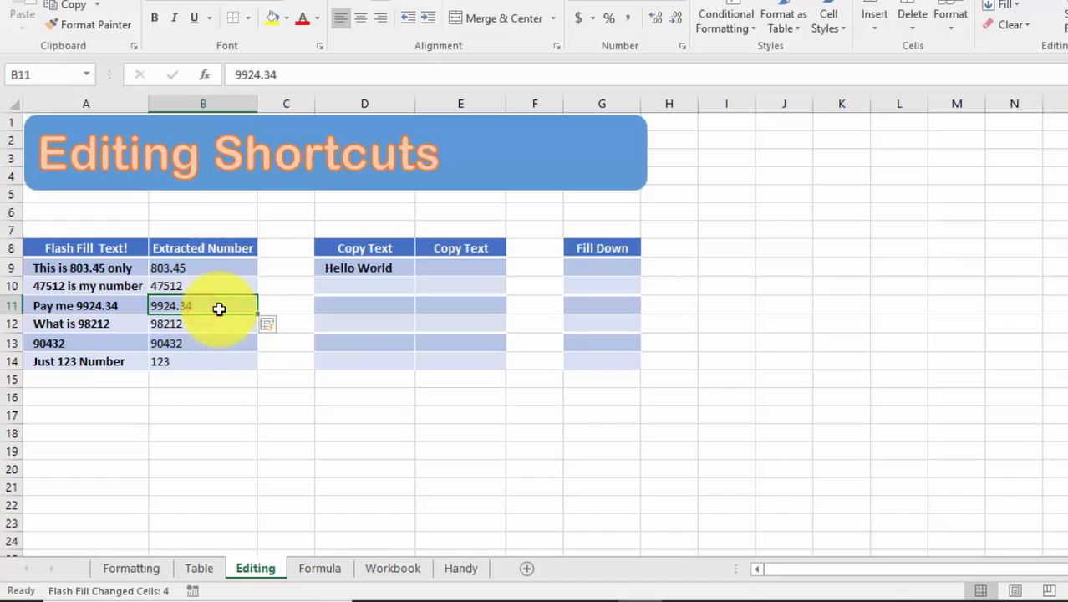
drag(219, 307, 213, 359)
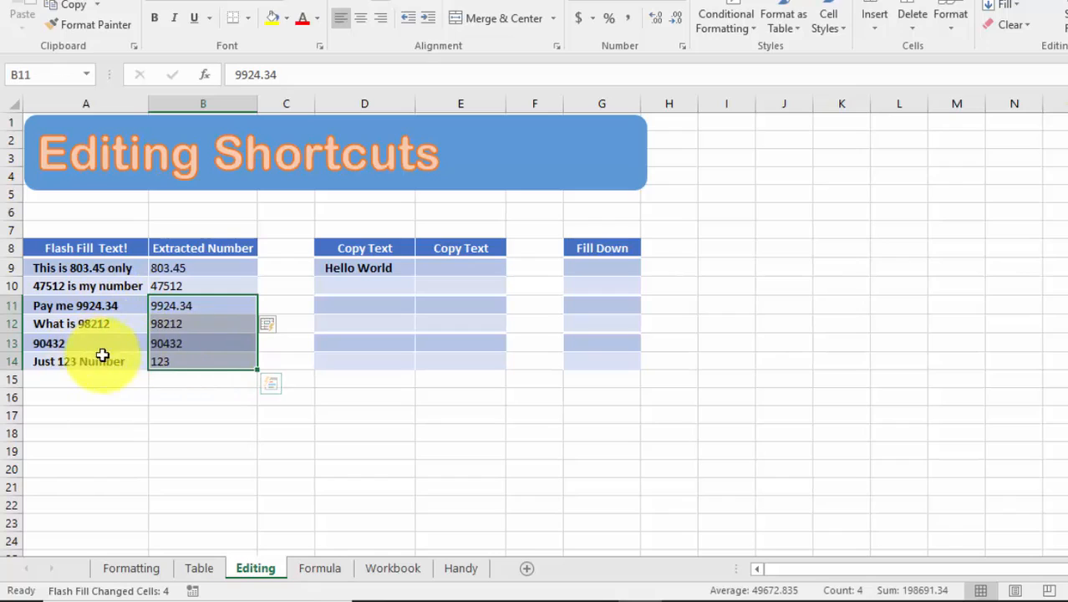
click(206, 288)
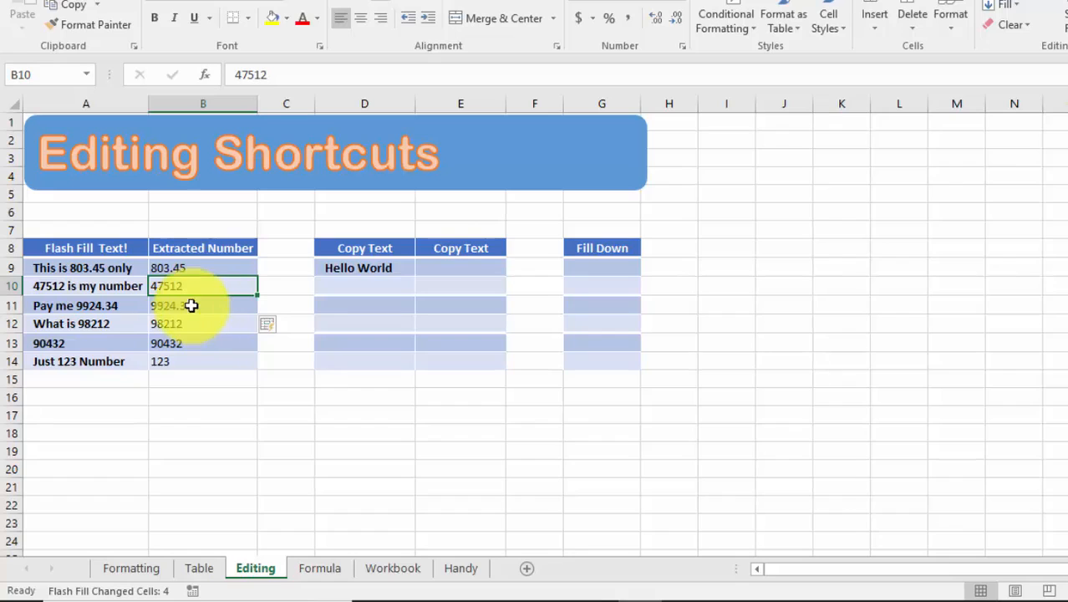
Copy Hello World from D9 into E9 with Fill Right and into D10 with Fill Down
click(367, 269)
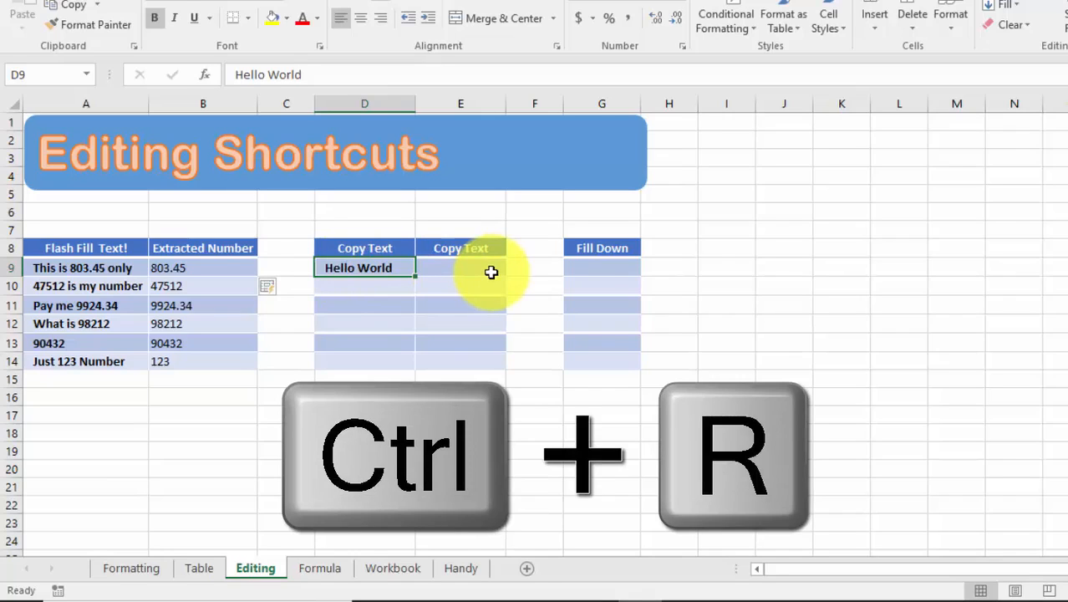
click(488, 271)
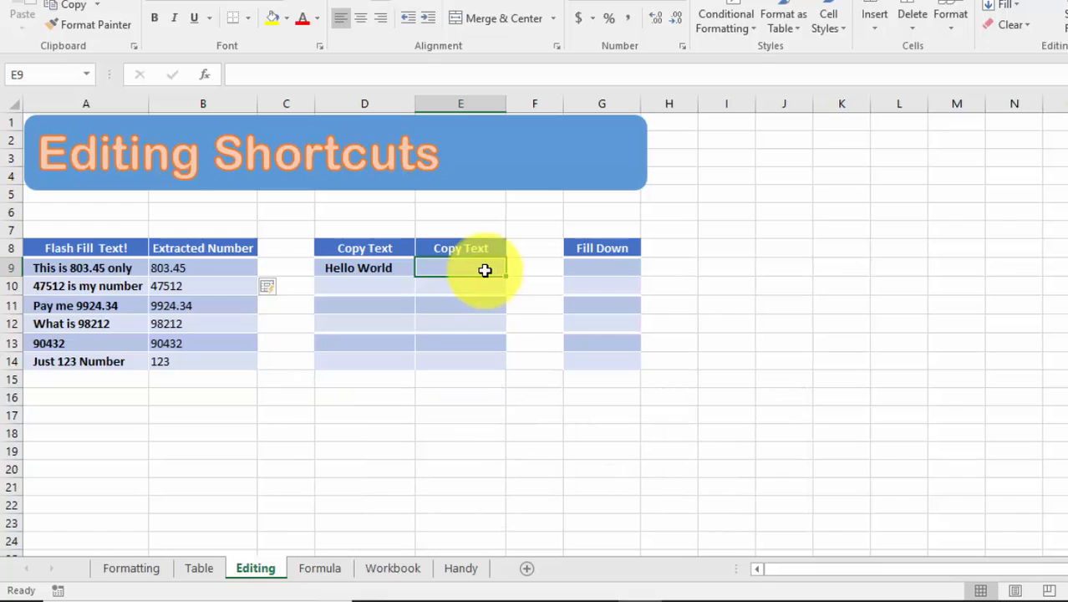
key(ctrl+r)
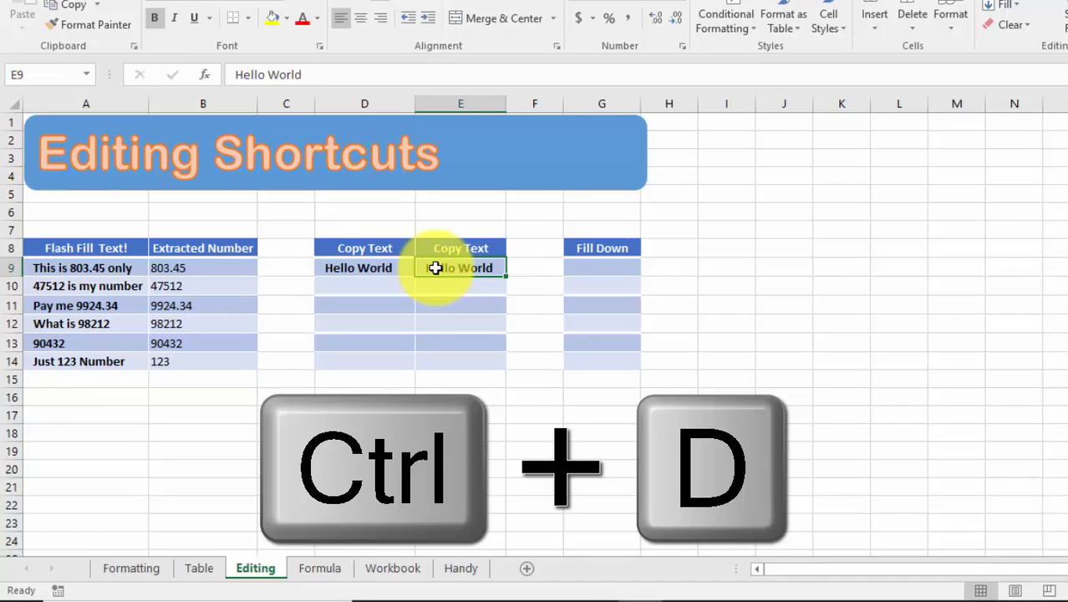
click(387, 286)
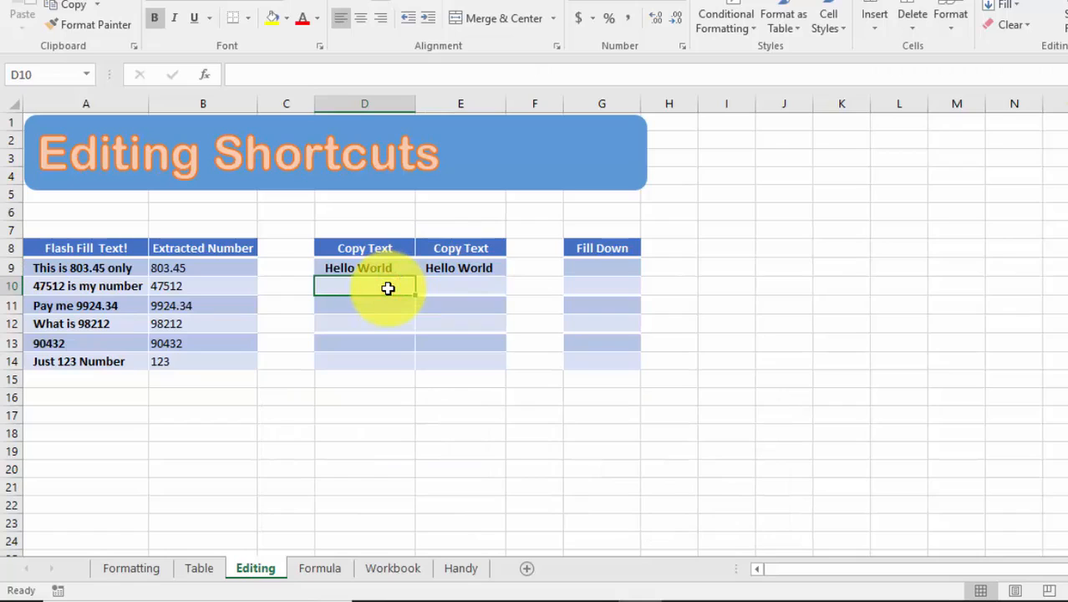
key(ctrl+d)
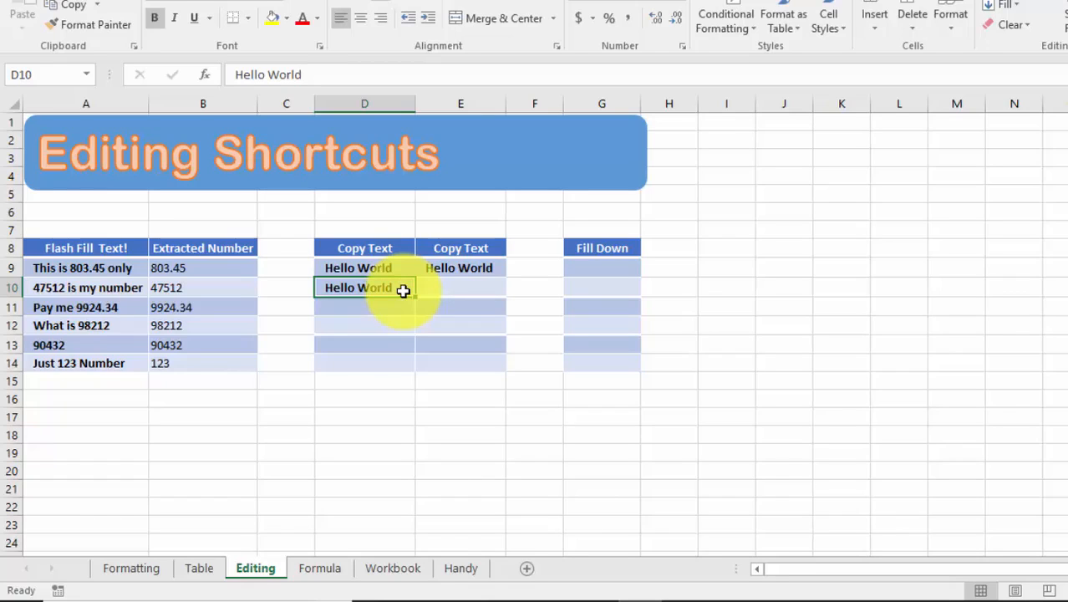
Undo the Fill Down in D10 and reapply it
key(ctrl+z)
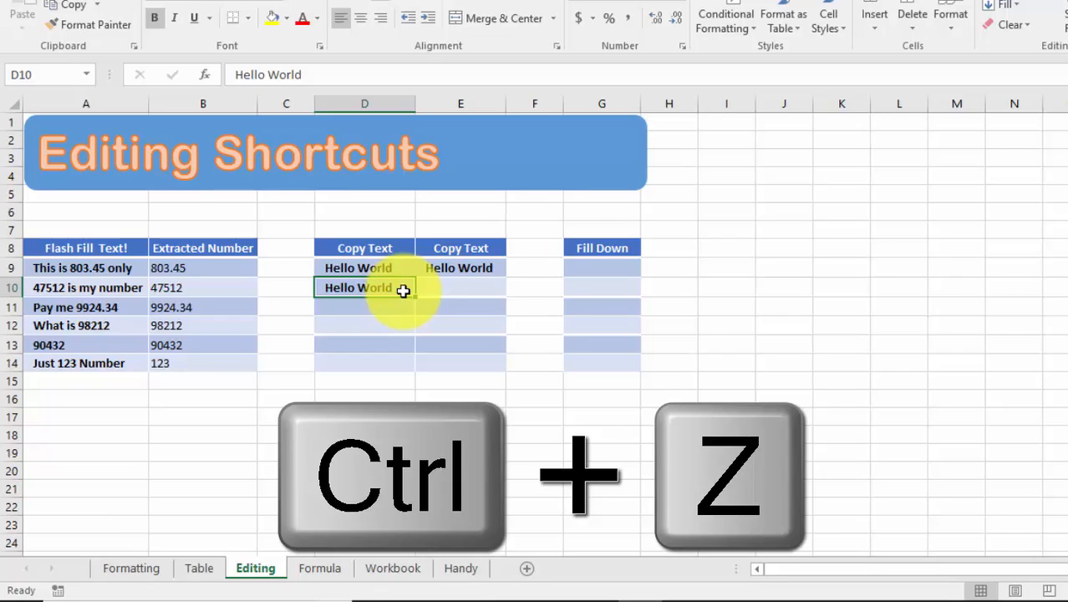
key(ctrl+z)
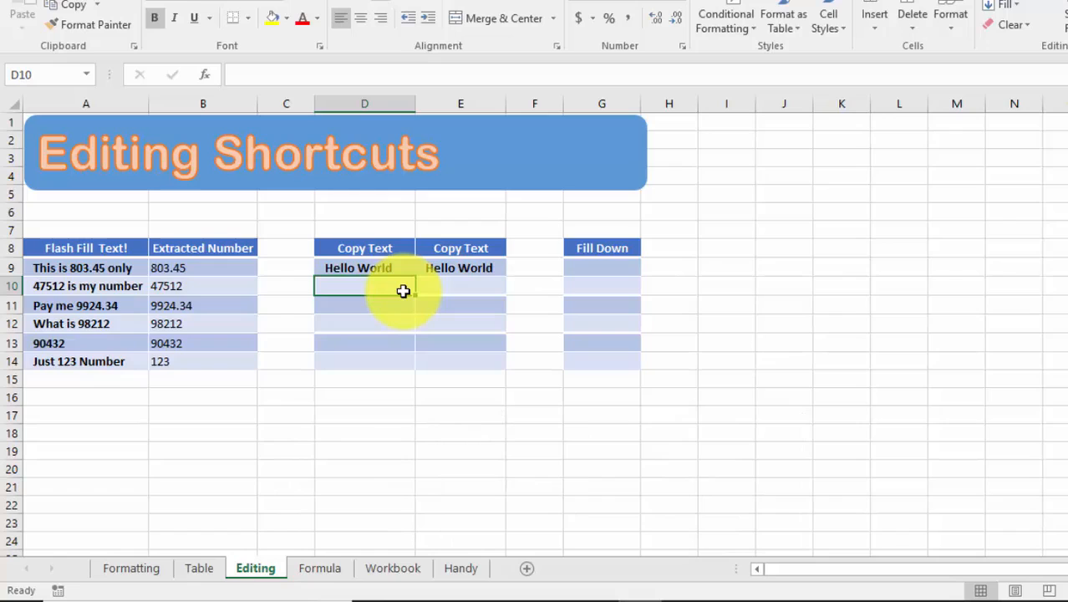
key(ctrl+y)
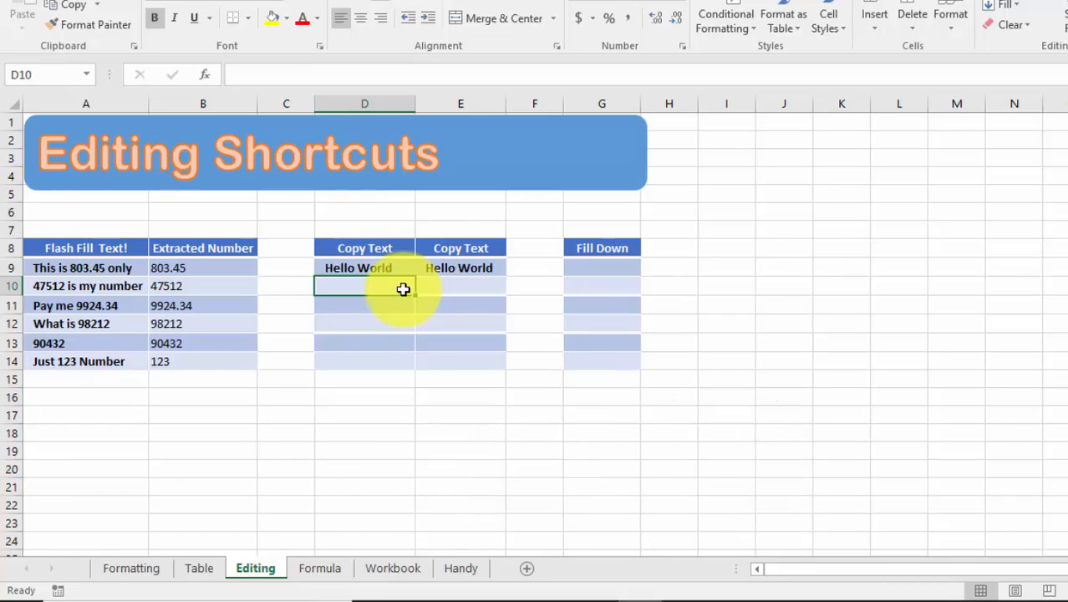
key(ctrl+d)
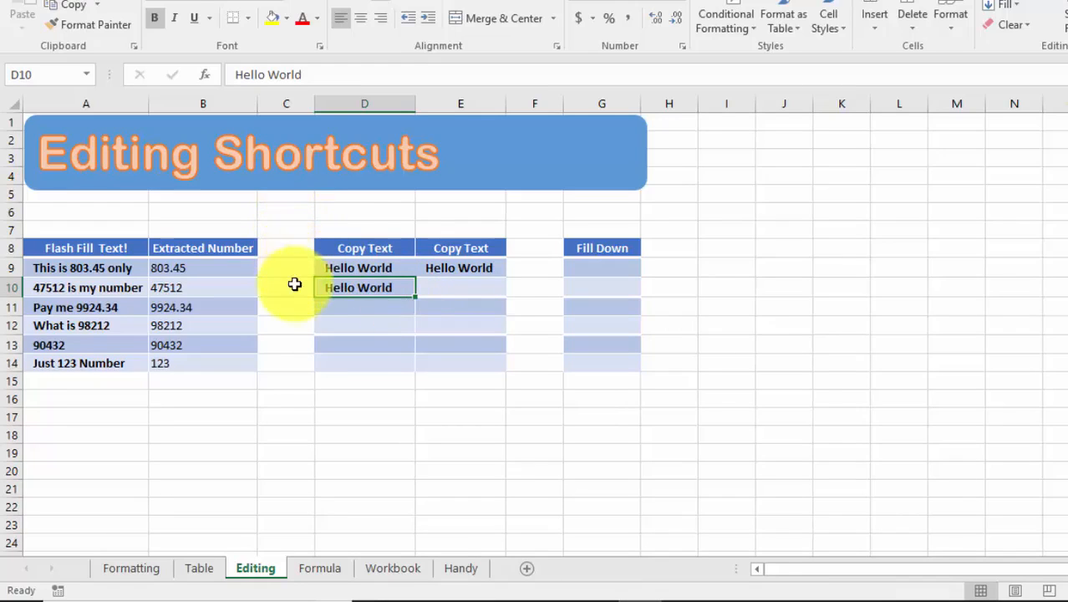
Select the data region adjoining blank cell C7, and the entire worksheet starting from isolated cell I7
click(295, 228)
key(ctrl+a)
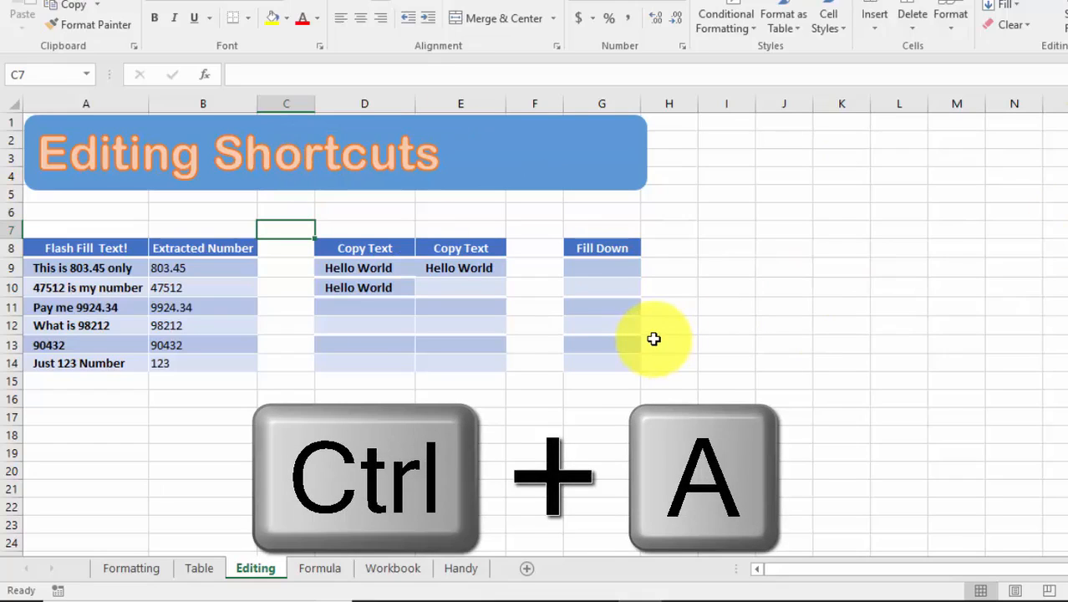
key(ctrl+a)
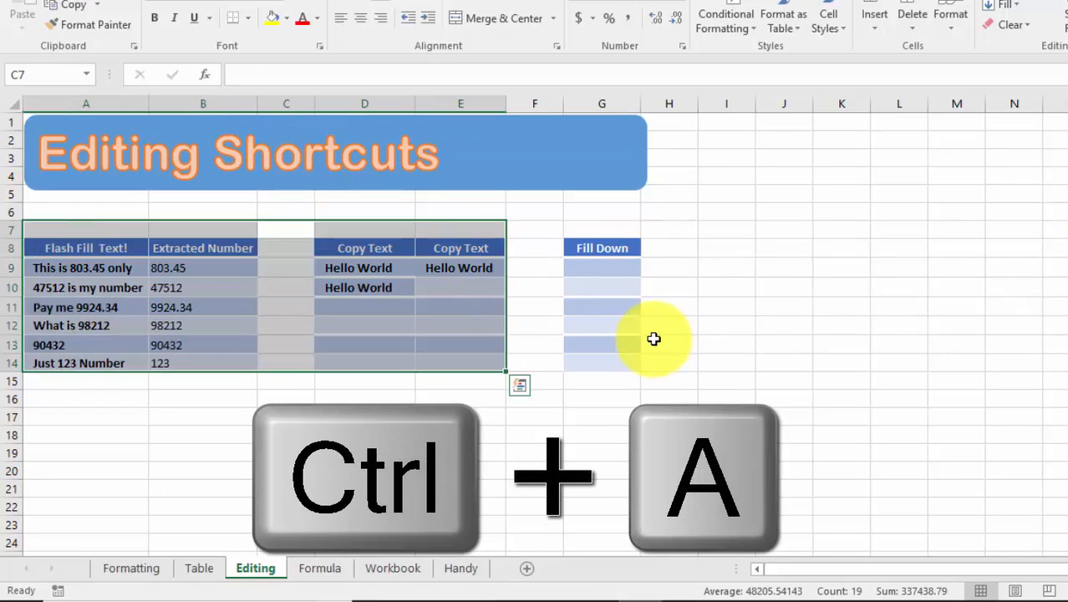
click(553, 212)
click(734, 225)
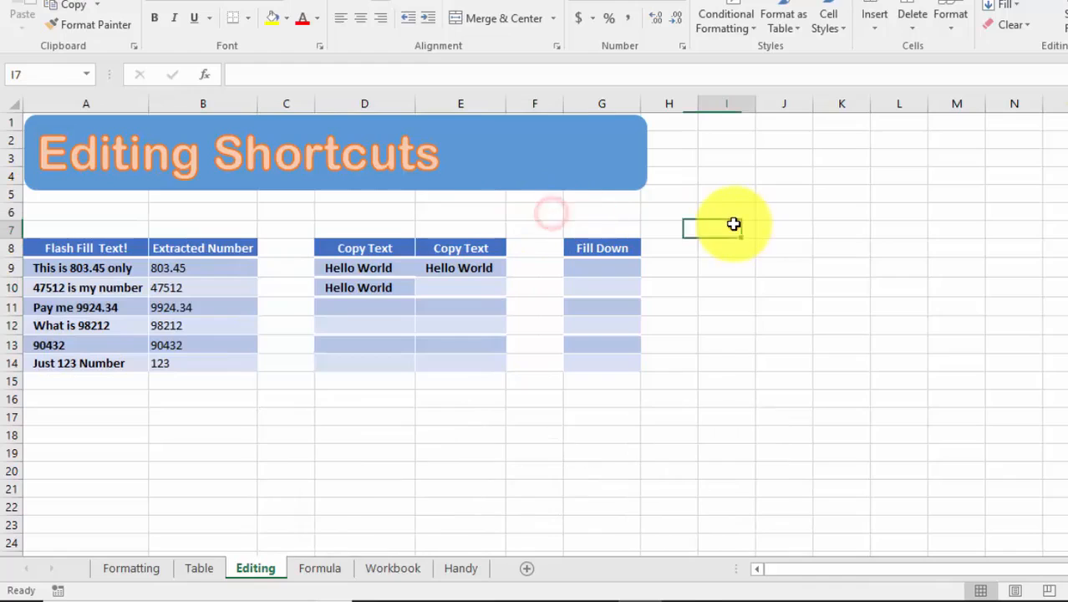
key(ctrl+a)
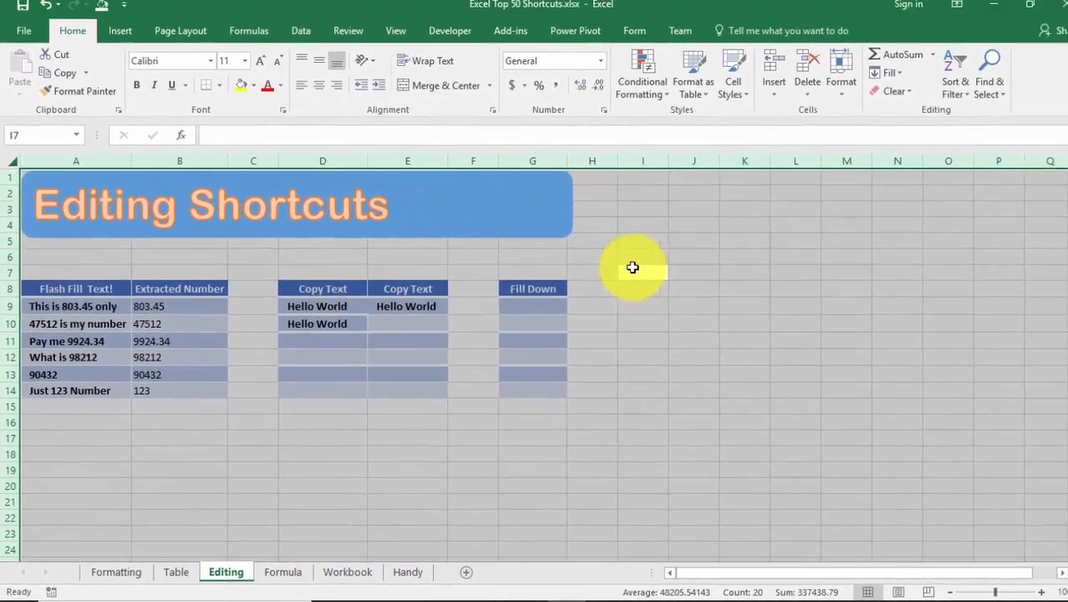
Clear the whole-sheet selection by selecting cell D6, and save the workbook
click(568, 213)
key(ctrl+s)
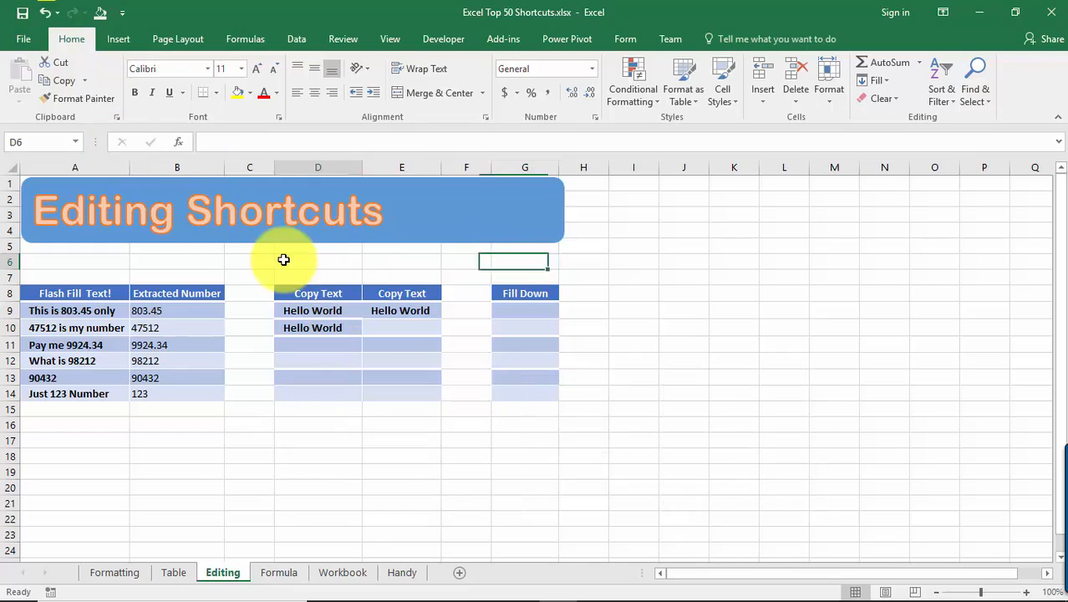
click(283, 260)
key(ctrl+s)
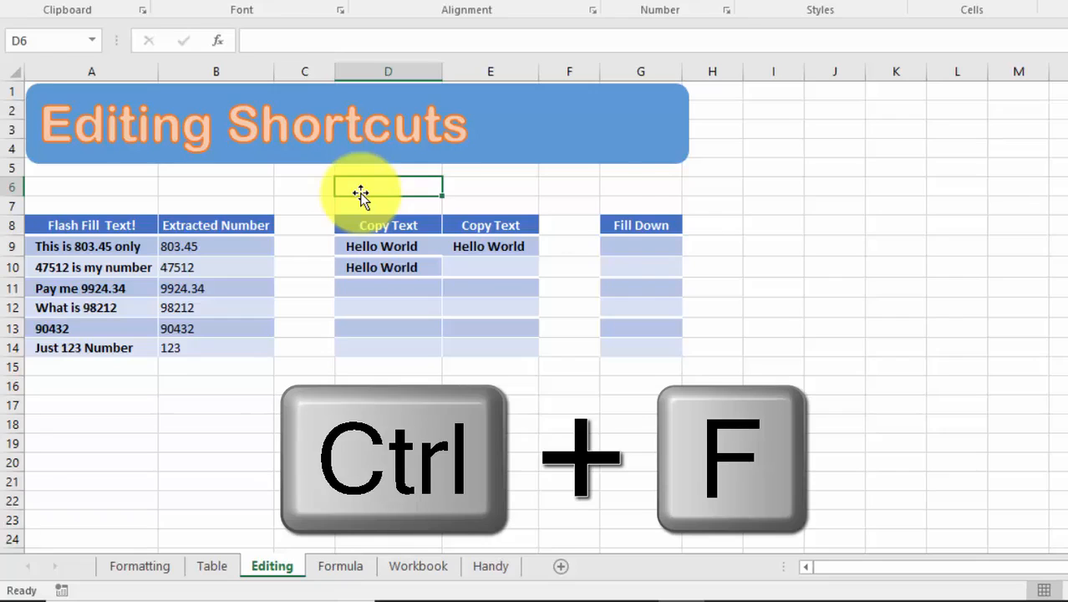
Search the sheet for 47512 with Find and close the search dialog
key(ctrl+f)
drag(430, 148, 542, 161)
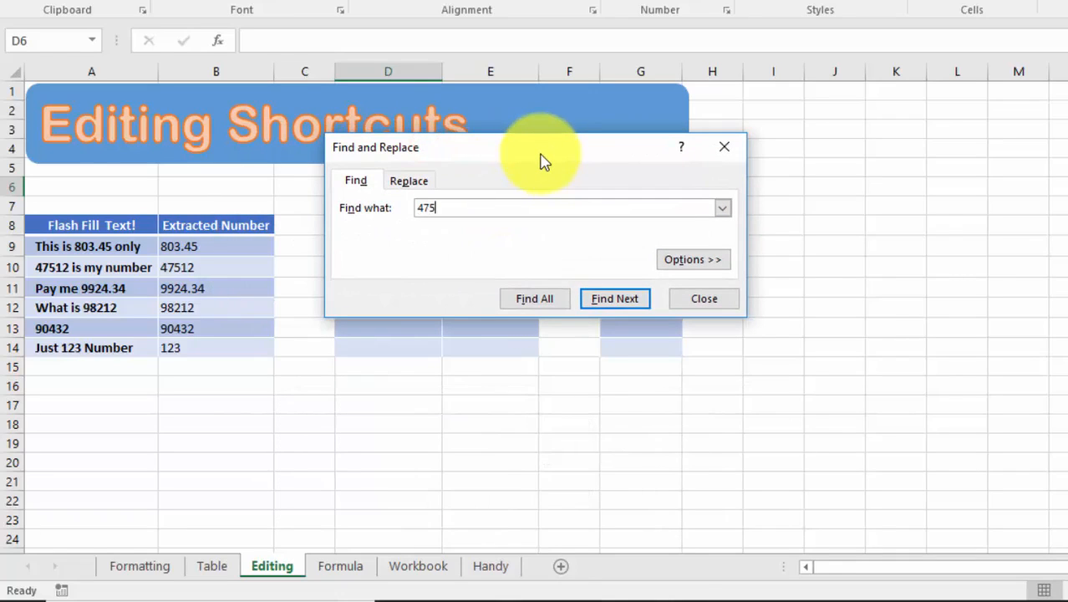
click(620, 299)
click(620, 301)
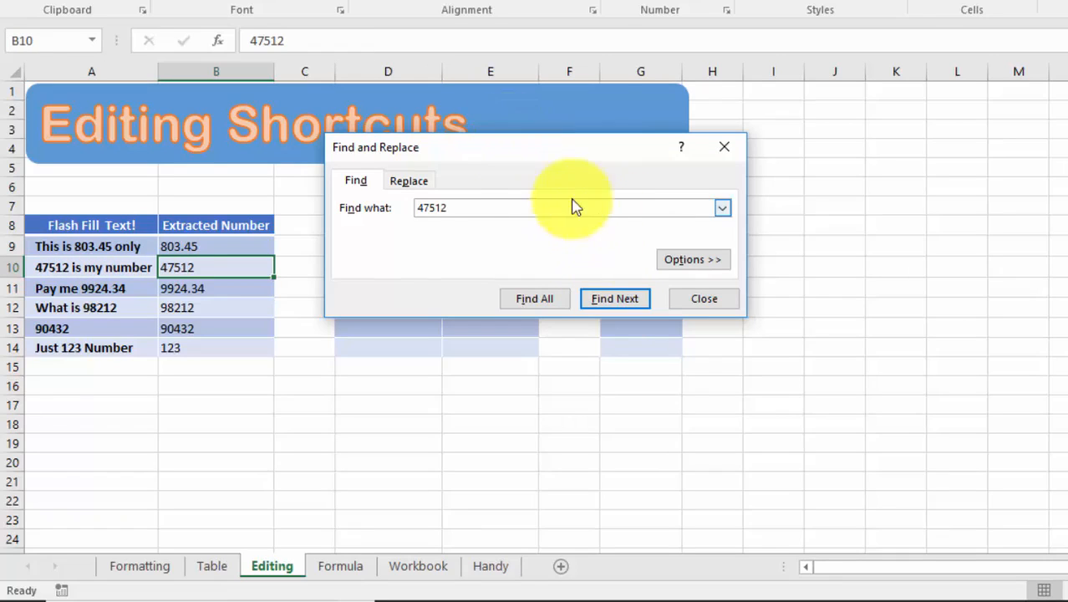
click(700, 299)
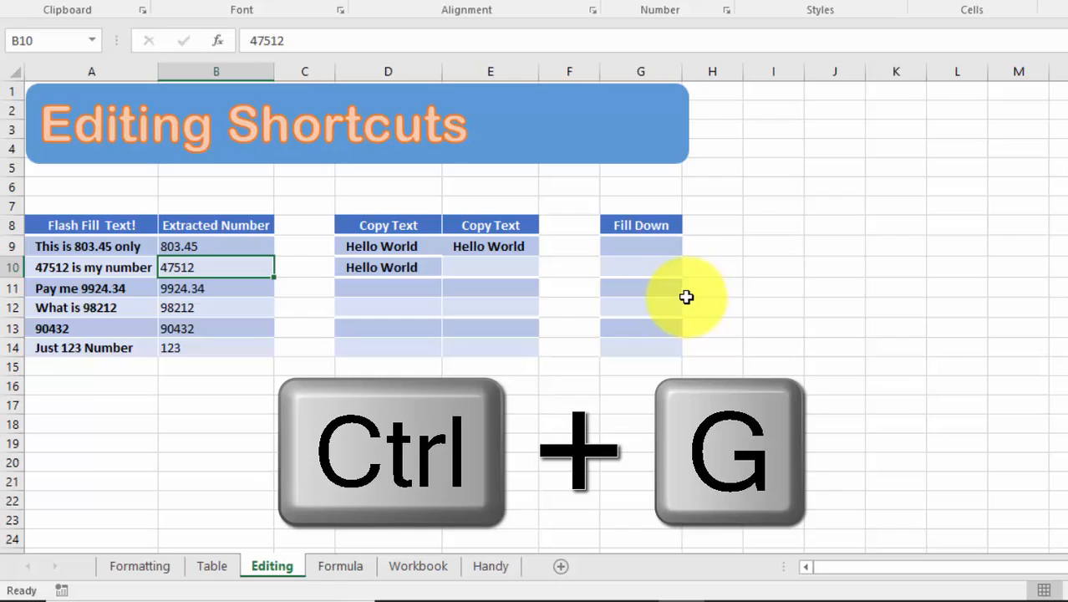
Jump to cell A14 by entering it as the reference in Go To
key(ctrl+g)
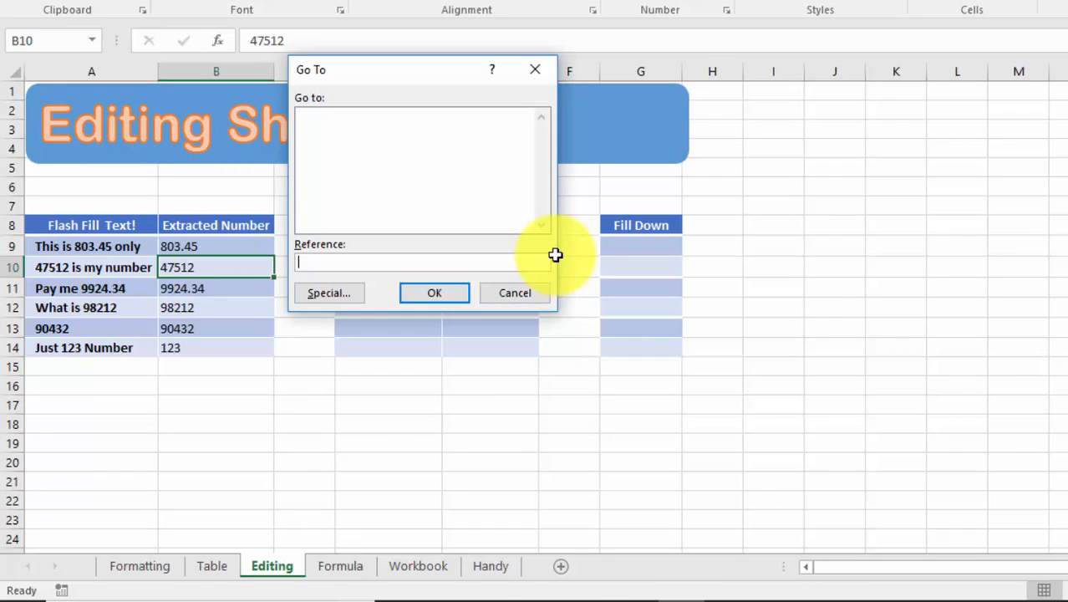
click(405, 259)
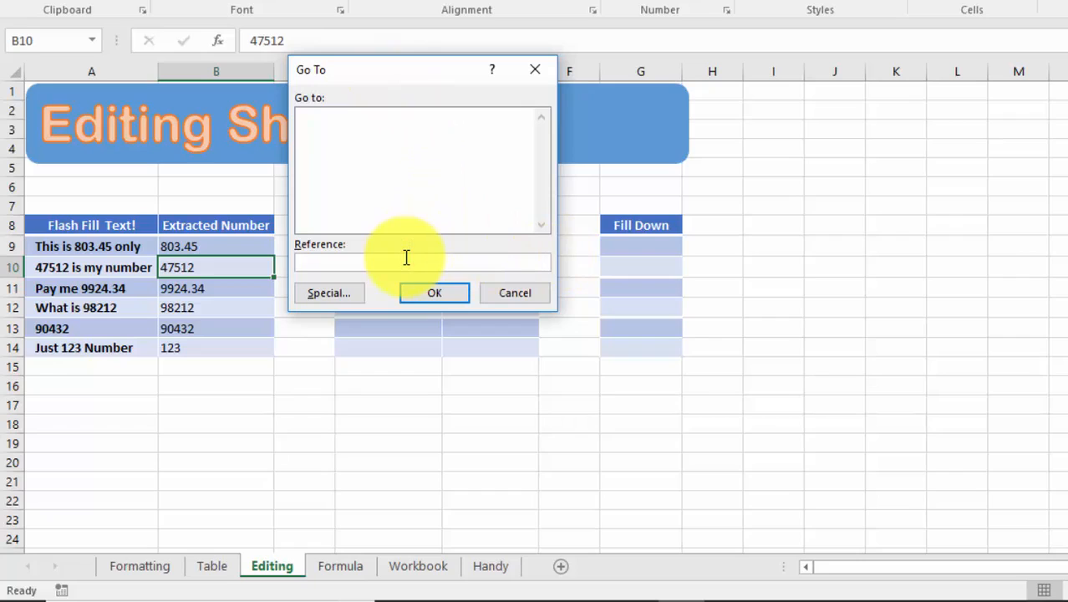
text(A14)
click(435, 298)
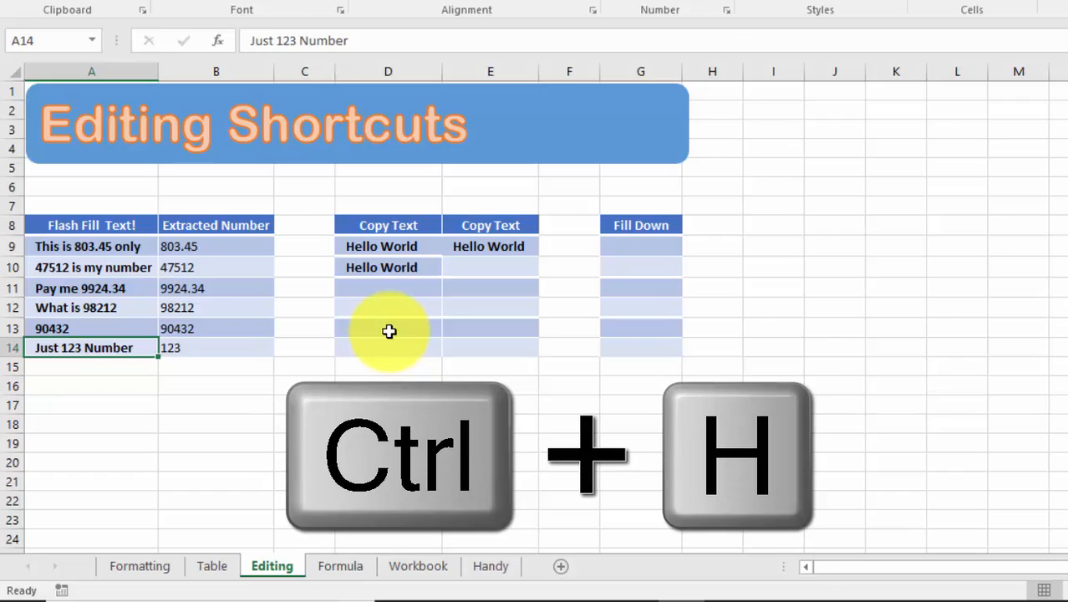
Replace every occurrence of 47512 on the sheet with 12345, close the replace dialog, and select cell B10
key(ctrl+h)
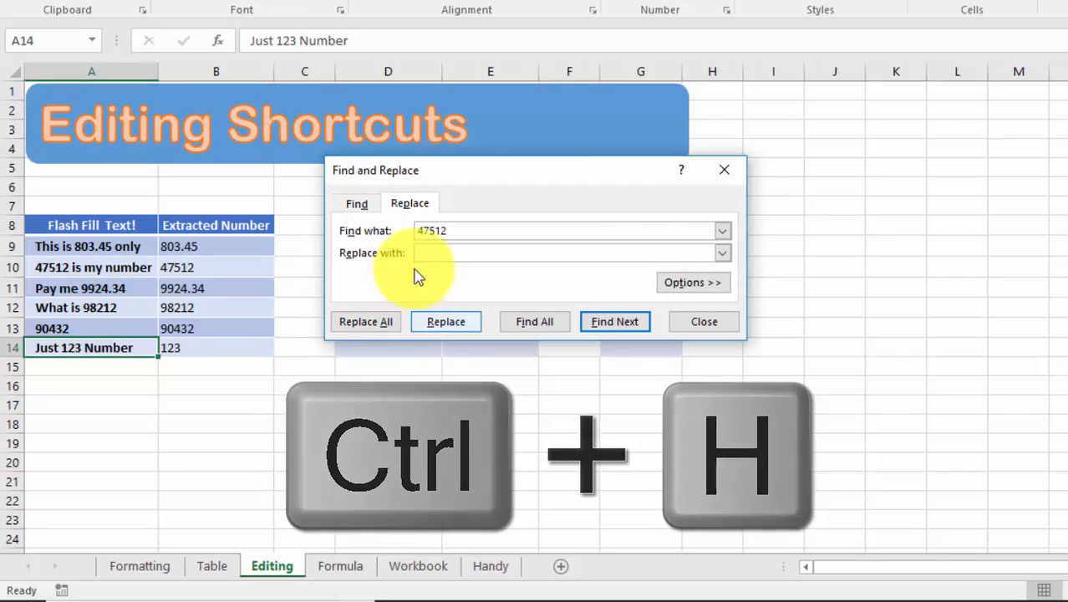
click(476, 230)
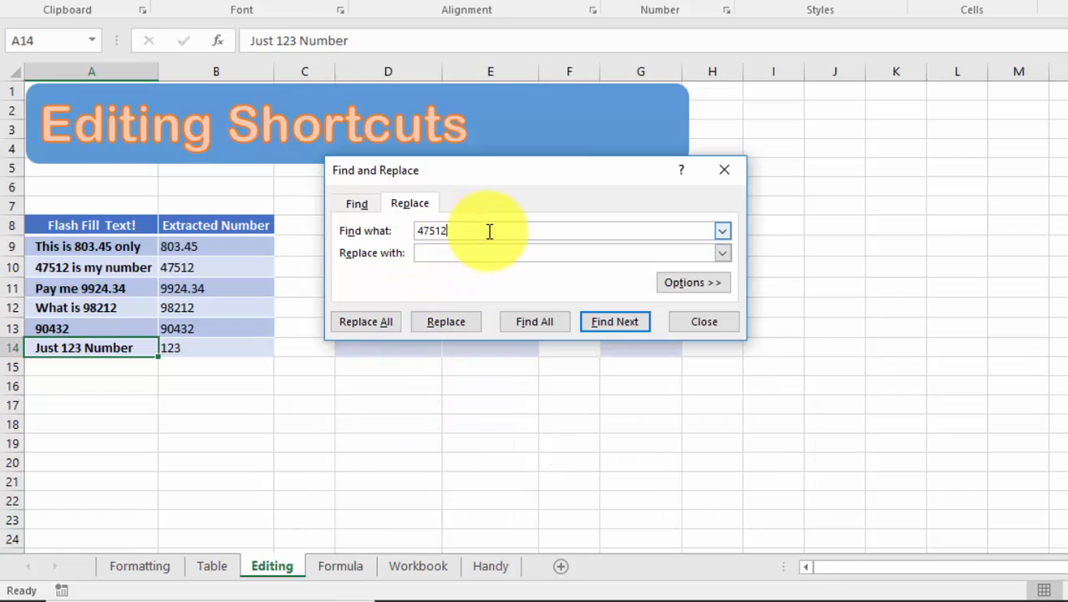
click(466, 250)
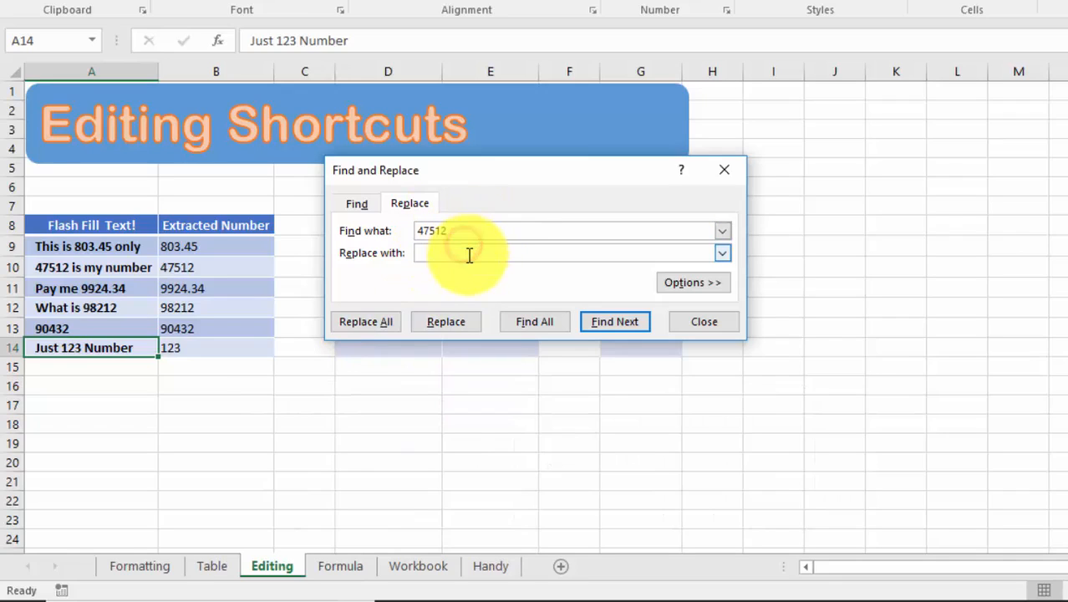
text(12345)
click(365, 325)
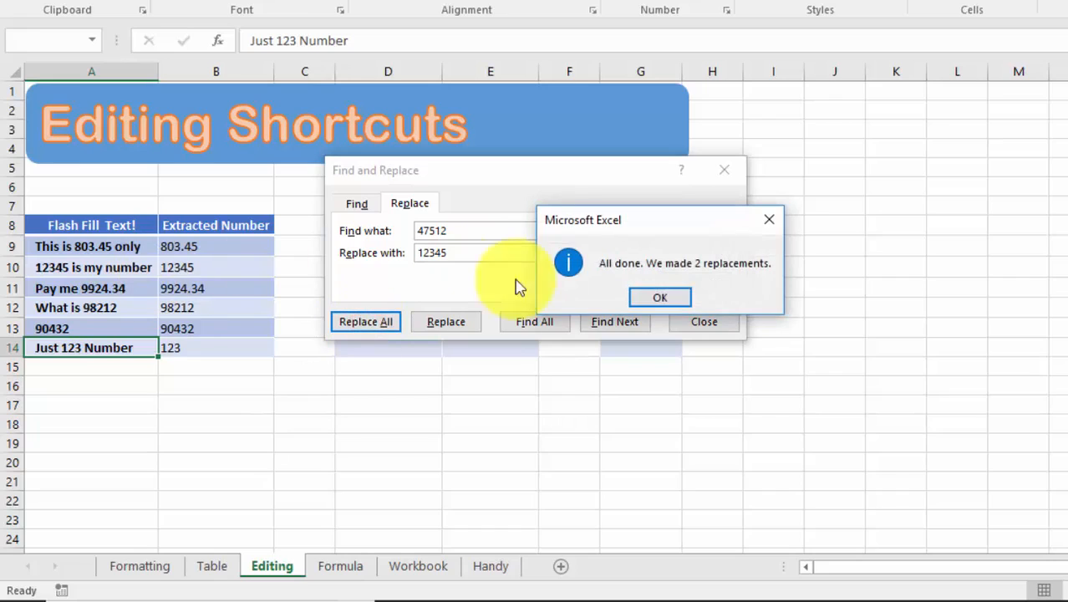
click(662, 297)
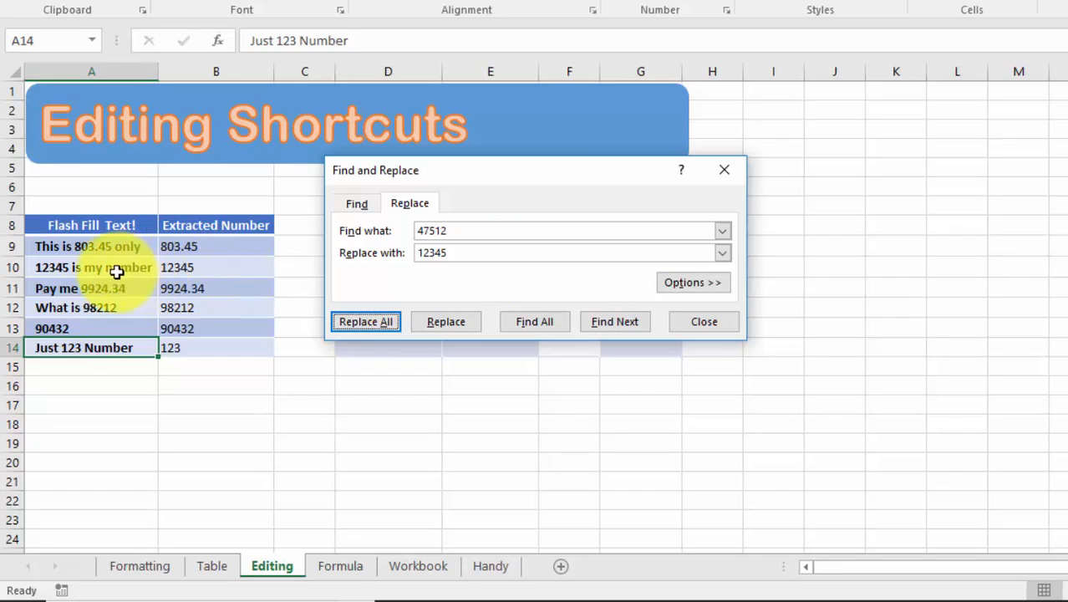
click(702, 322)
drag(122, 268, 234, 270)
Move the Hello World text from cell D10 to cell E12 by cutting and pasting it
key(ctrl+x)
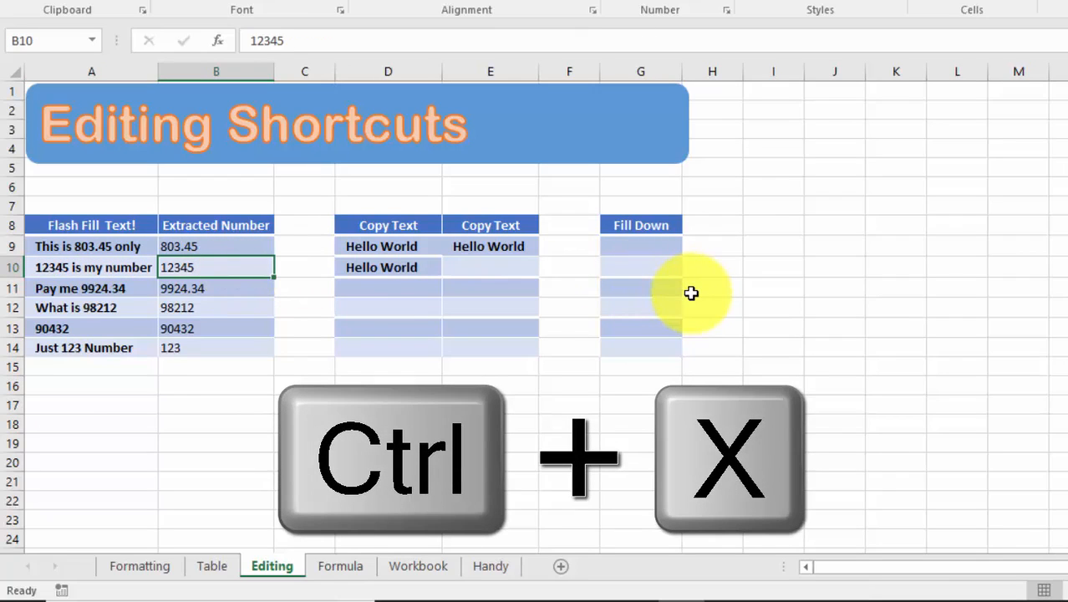
click(398, 266)
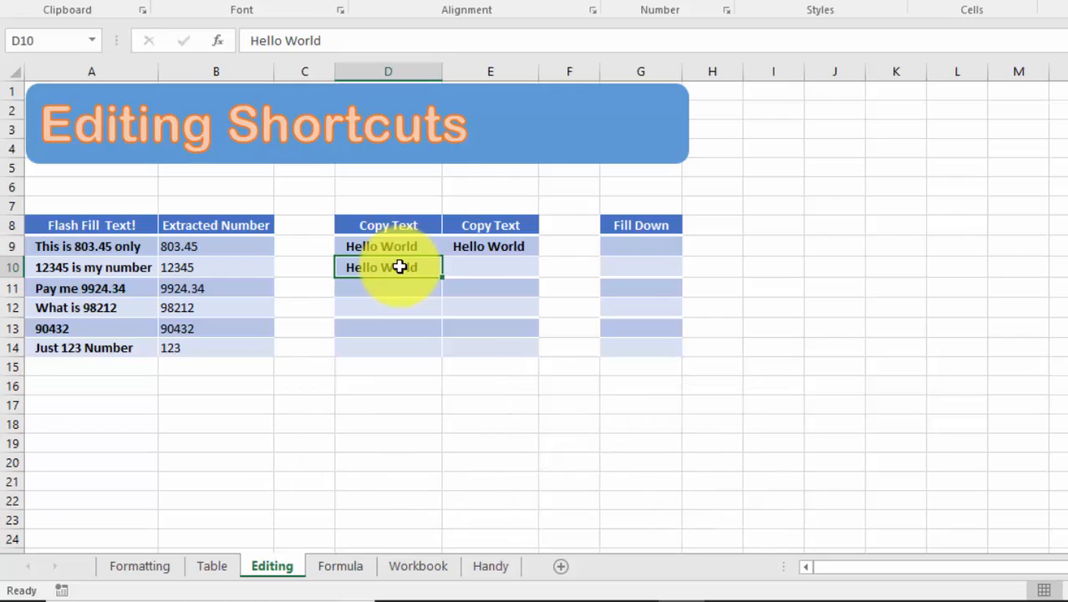
key(ctrl+c)
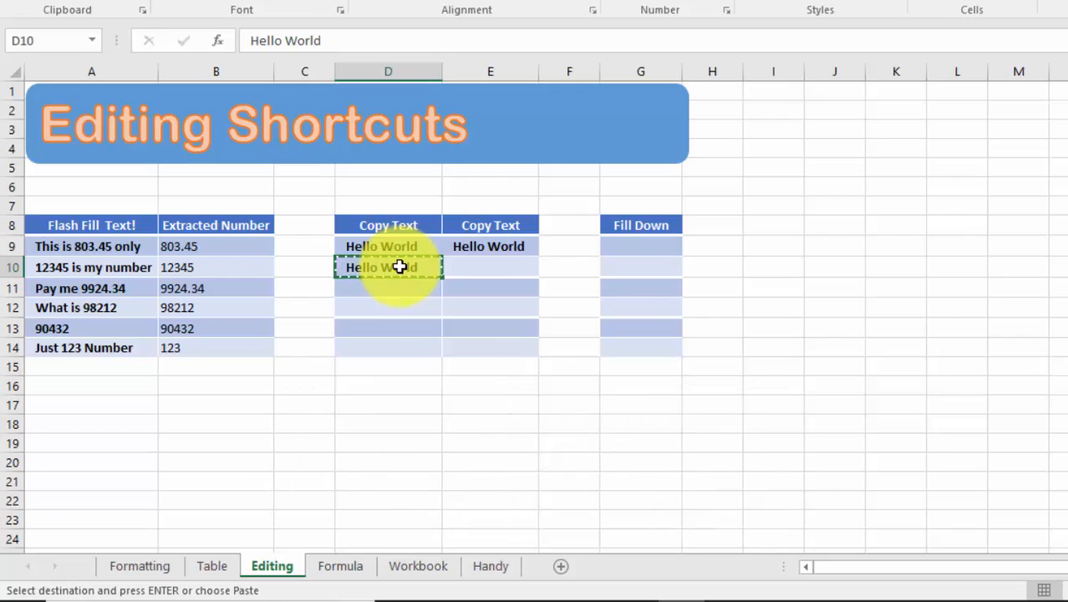
click(483, 310)
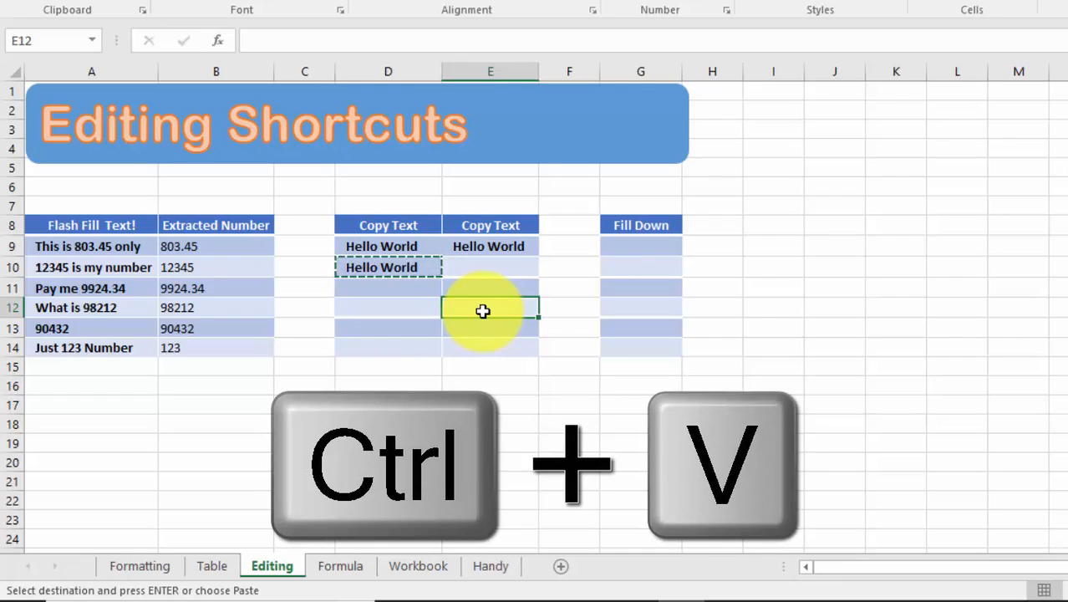
key(ctrl+v)
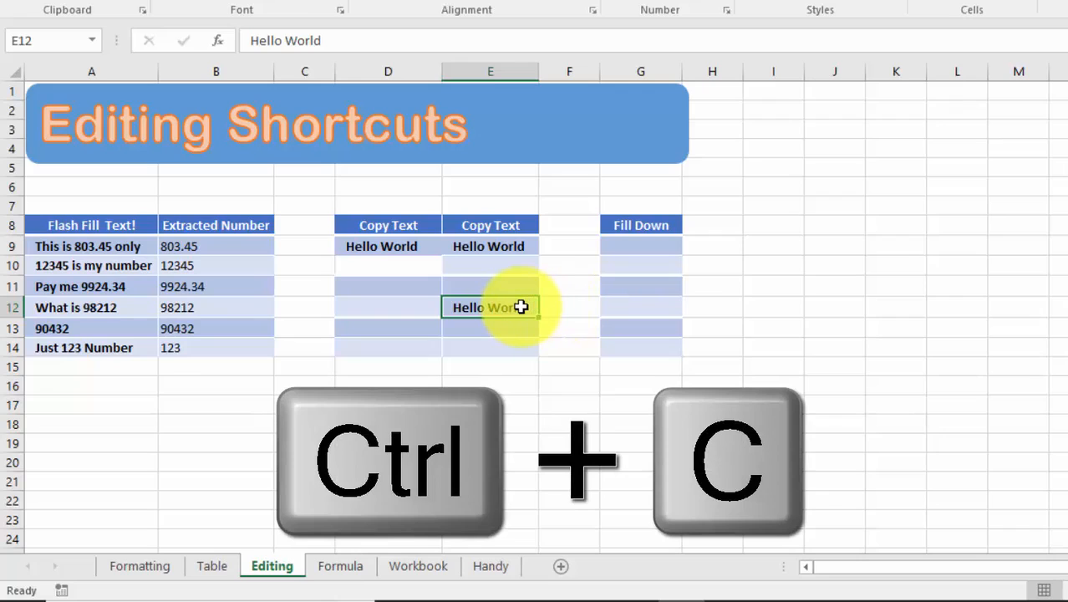
Copy the Hello World text from cell E12 and paste it into cells D10 through D13
key(ctrl+c)
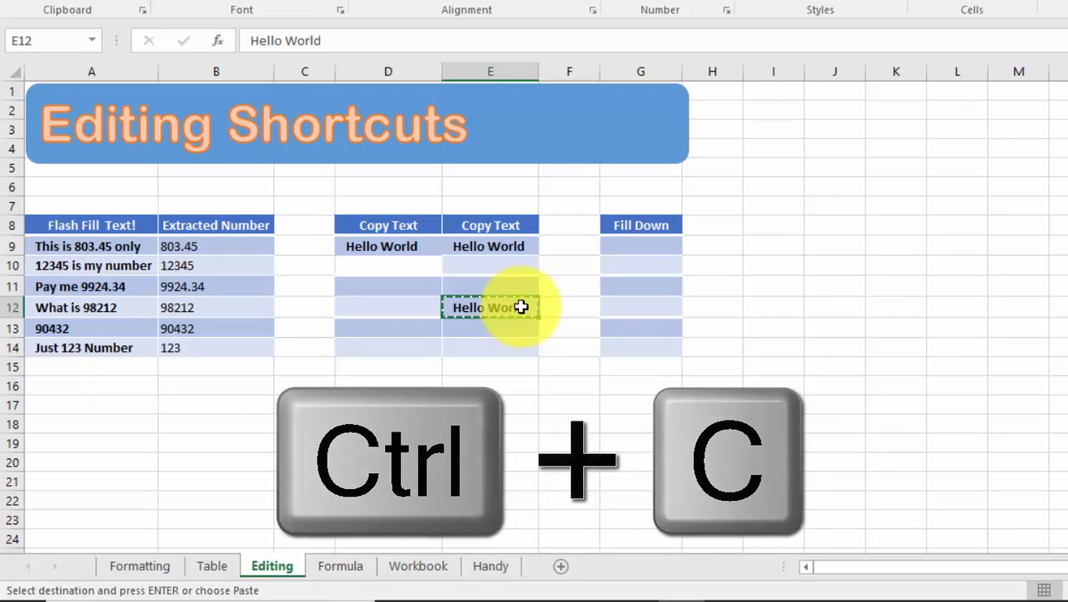
click(405, 269)
drag(404, 269, 405, 327)
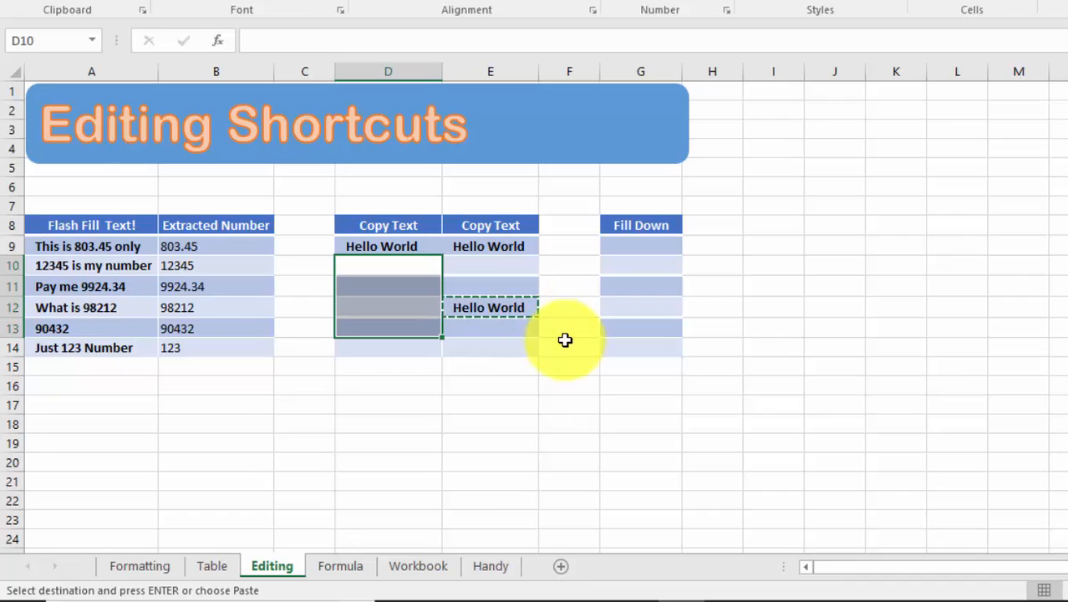
key(ctrl+v)
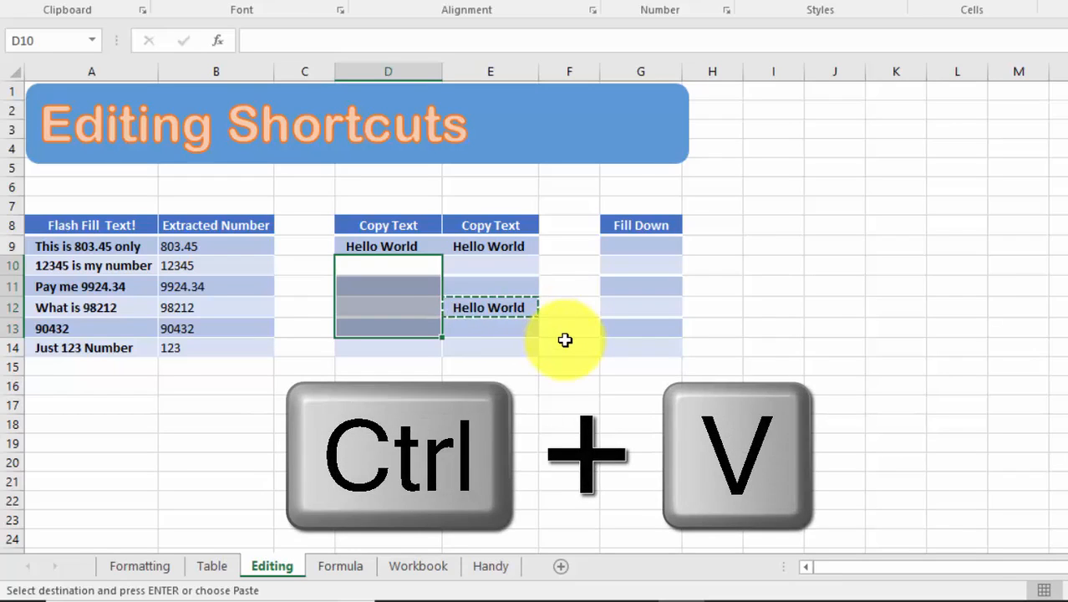
key(ctrl+v)
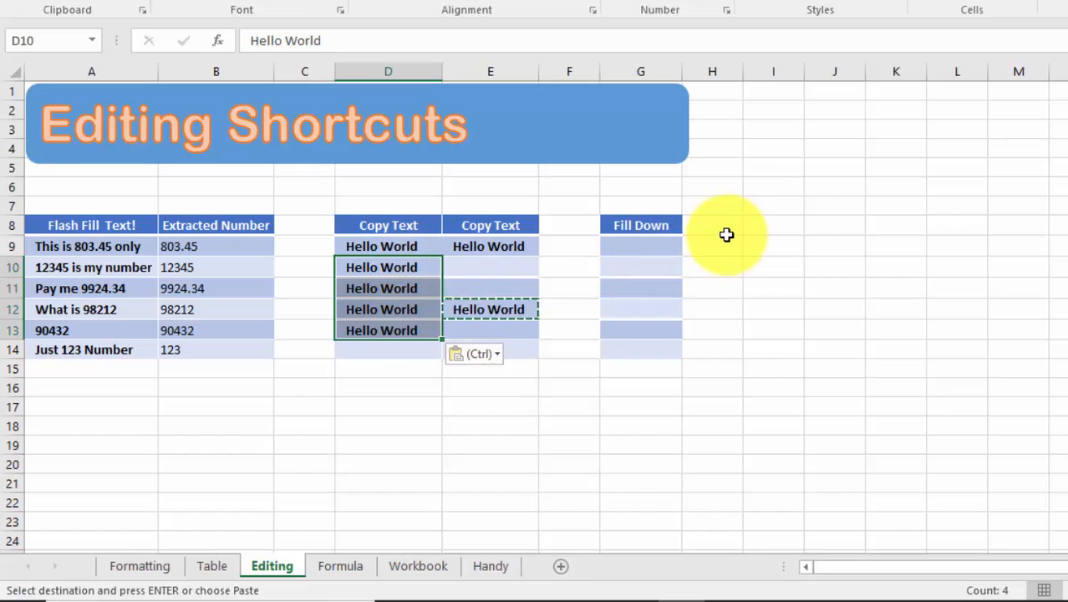
Fill all the cells G9 through G14 under the Fill Down header with 123 in a single entry
click(665, 226)
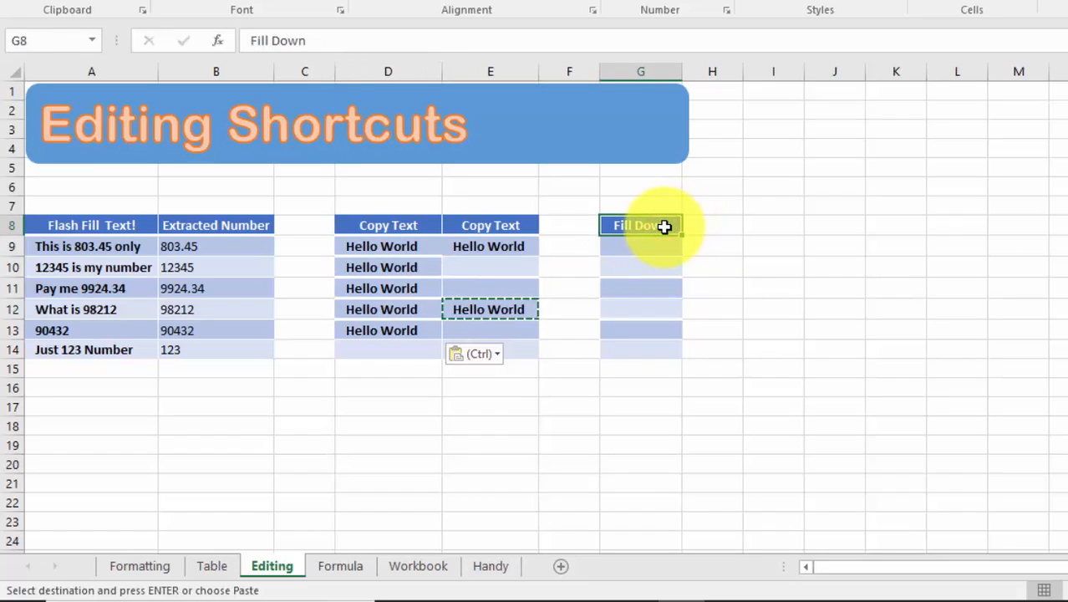
click(660, 245)
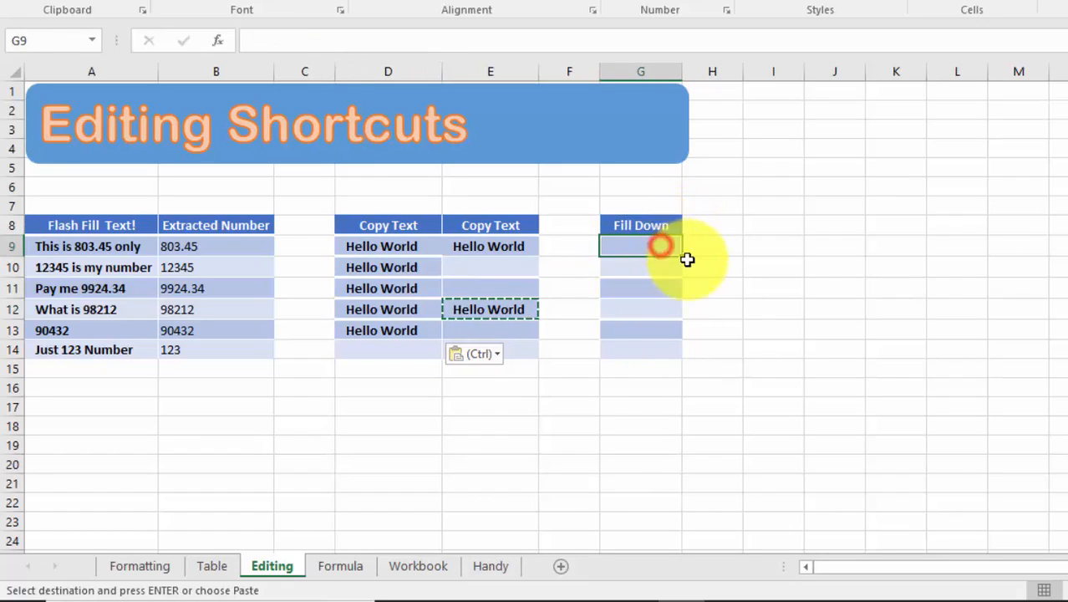
drag(656, 249, 646, 350)
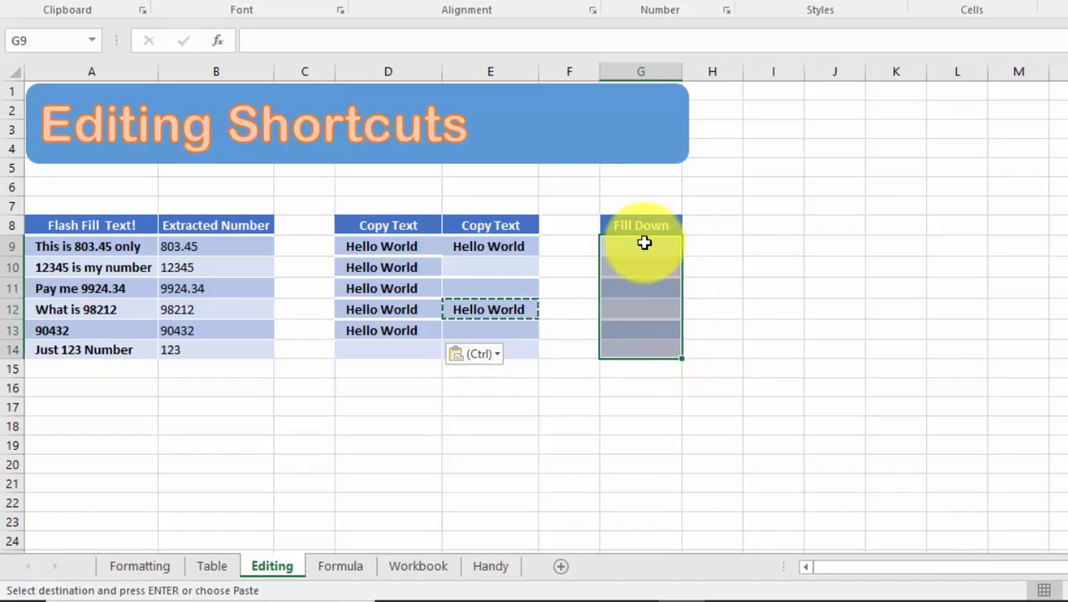
text(123)
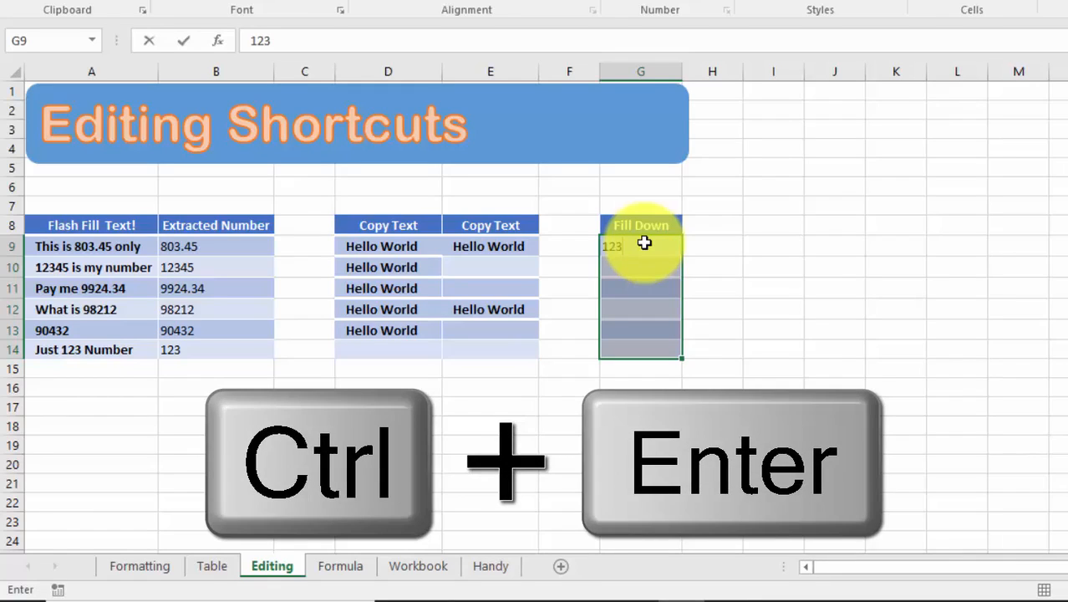
key(ctrl+Return)
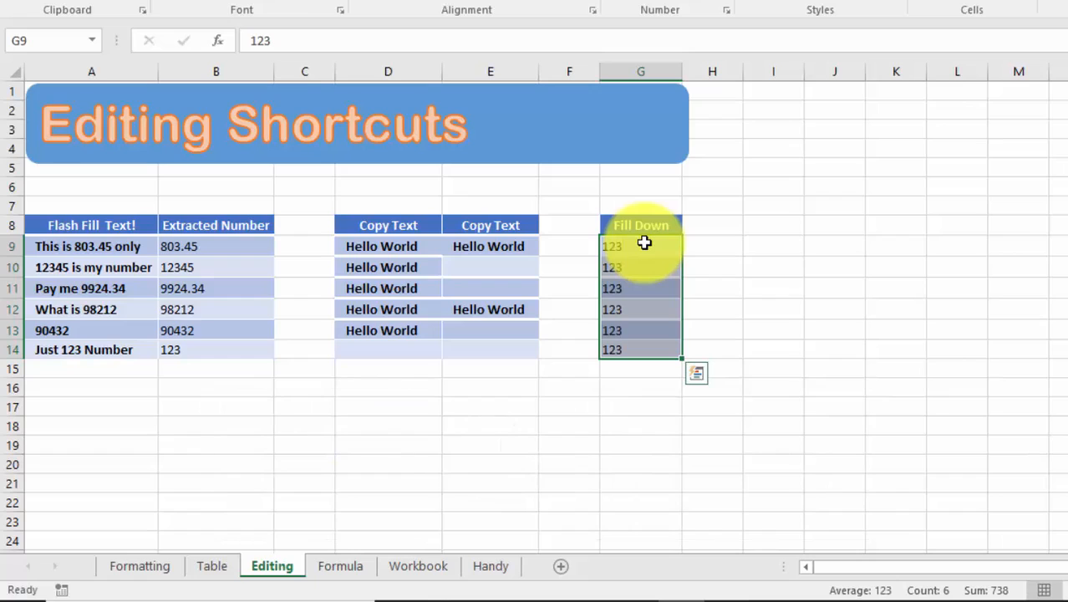